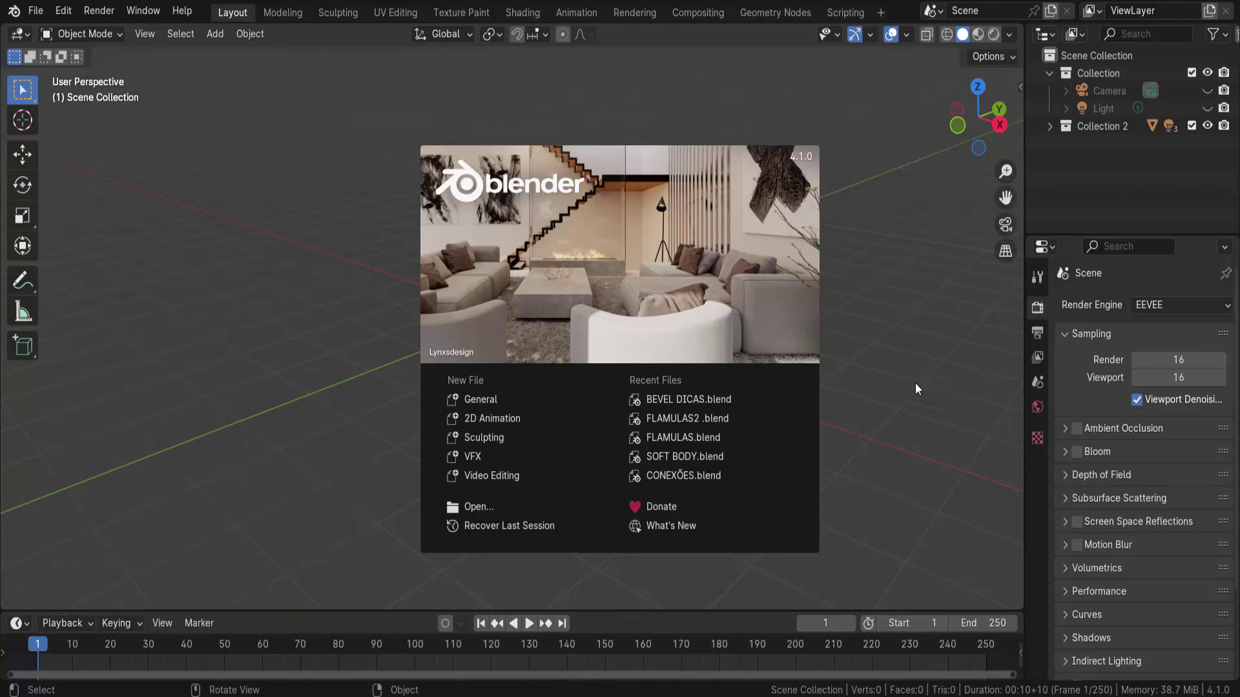
# Add a UV sphere with a level-2 Subdivision Surface modifier and smooth shading
pyautogui.click(908, 380)
pyautogui.click(215, 35)
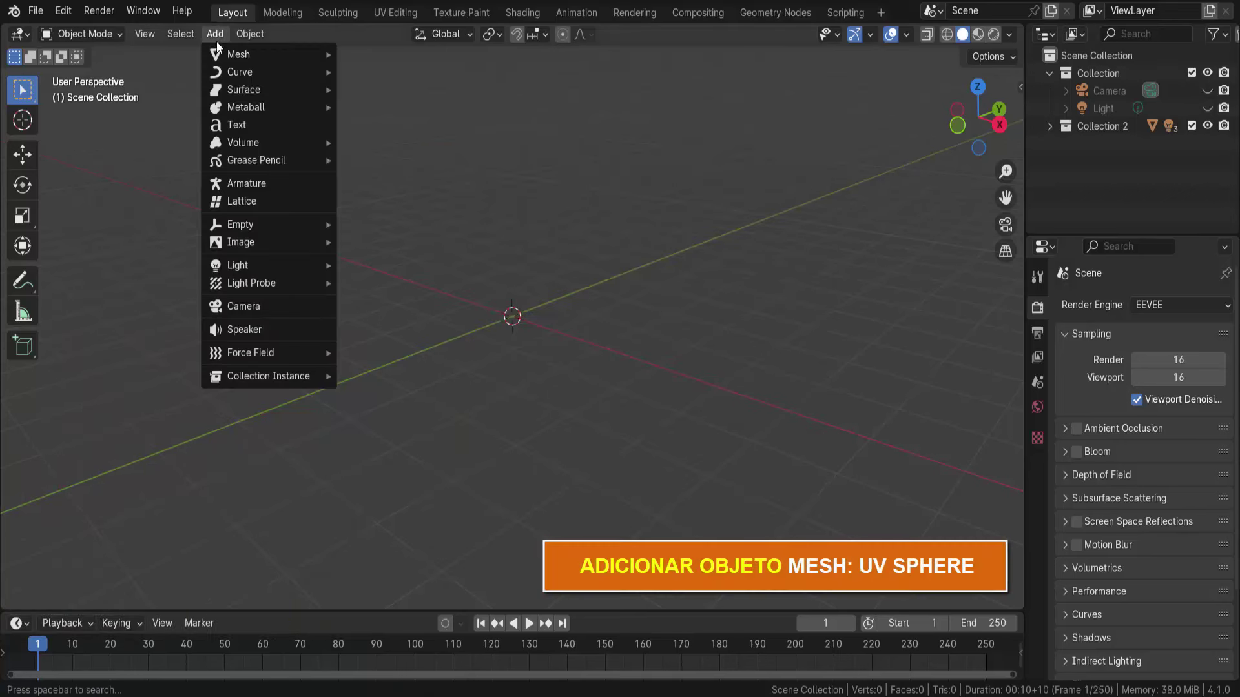
pyautogui.moveTo(238, 54)
pyautogui.click(391, 106)
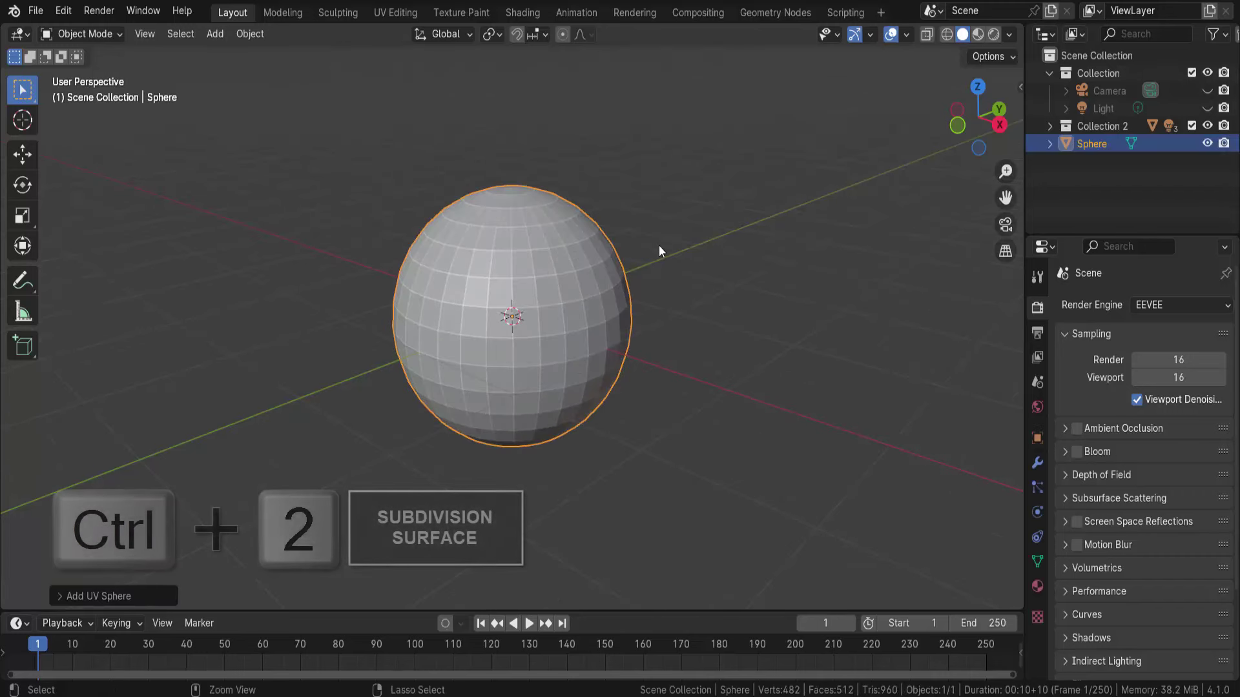
pyautogui.hotkey('ctrl', '2')
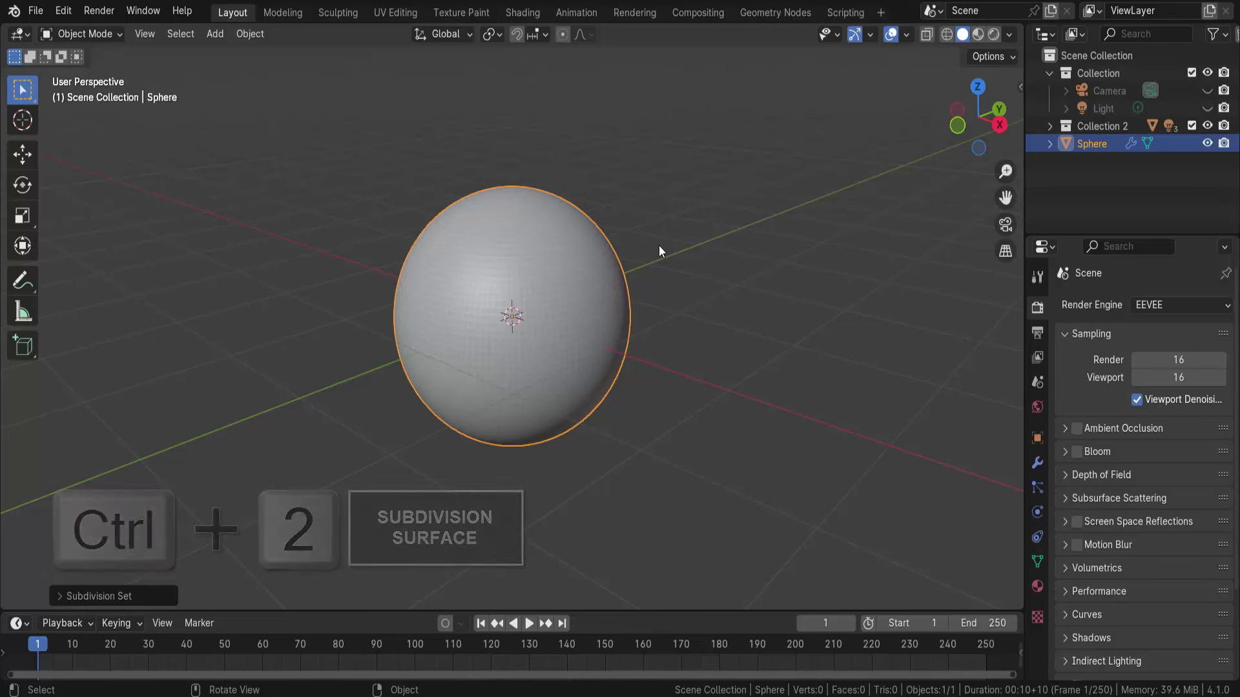
pyautogui.rightClick(791, 144)
pyautogui.click(792, 143)
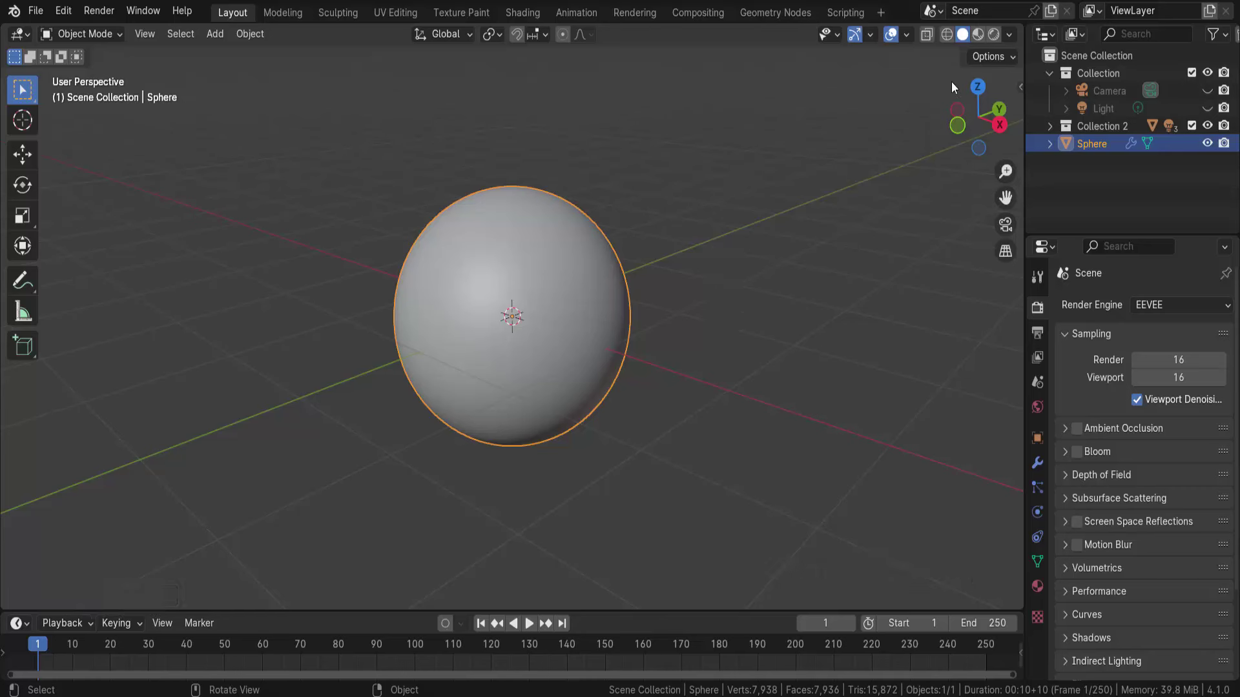
# Switch to Material Preview and turn the enlarged timeline area into a sidebar-free Shader Editor
pyautogui.click(978, 36)
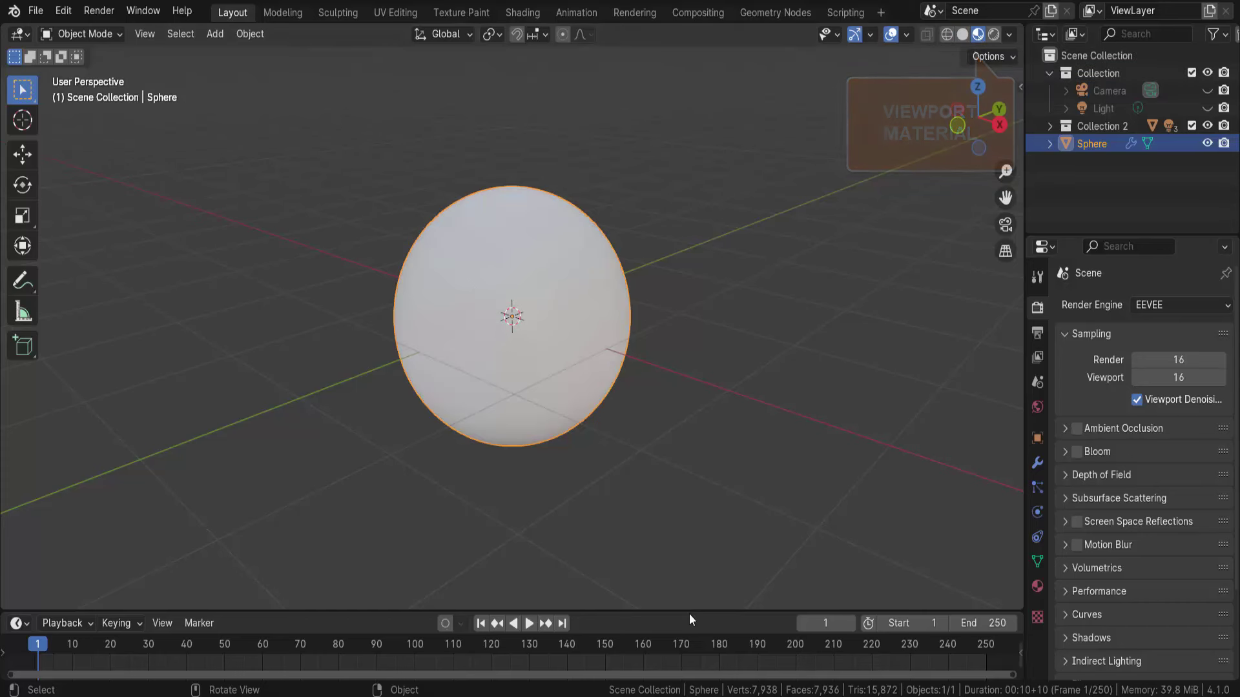
pyautogui.moveTo(687, 611); pyautogui.dragTo(733, 351)
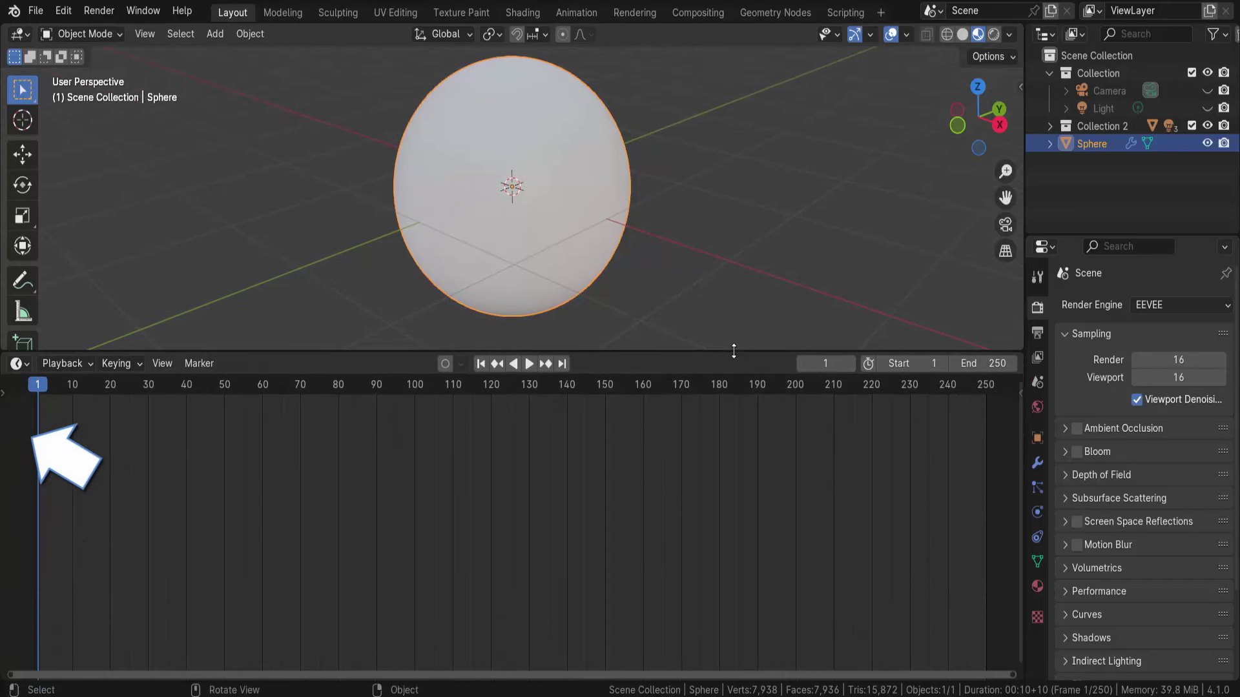
pyautogui.click(26, 366)
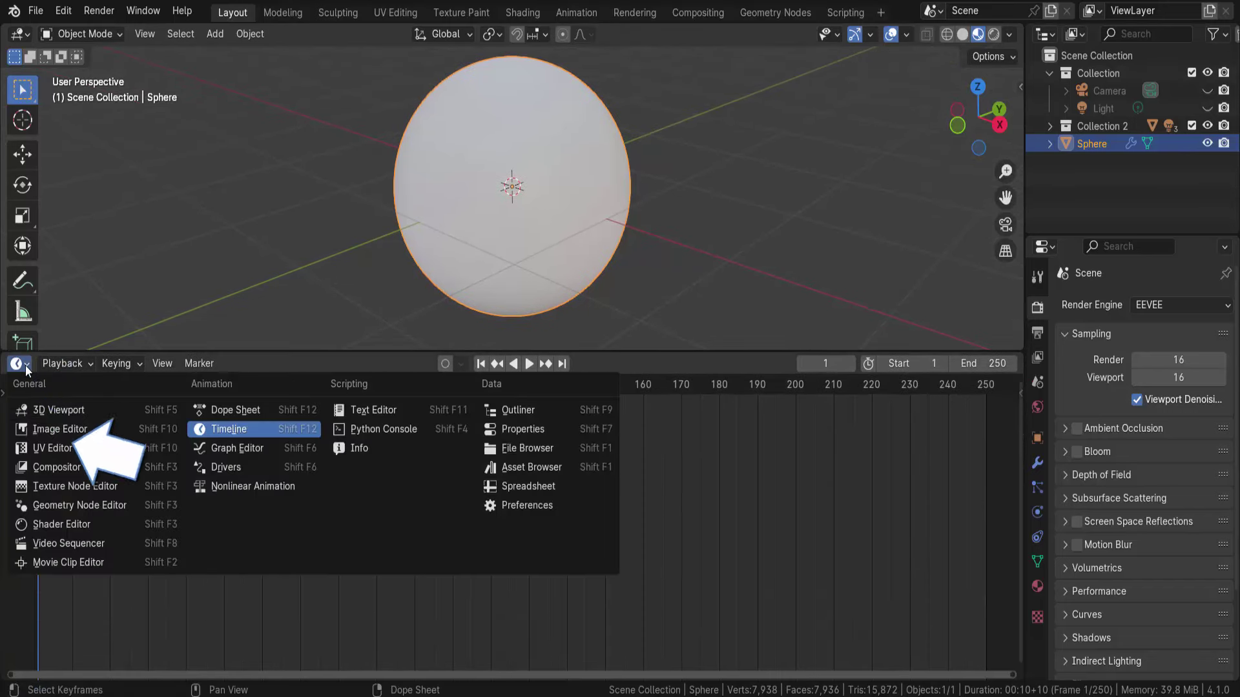
pyautogui.click(64, 524)
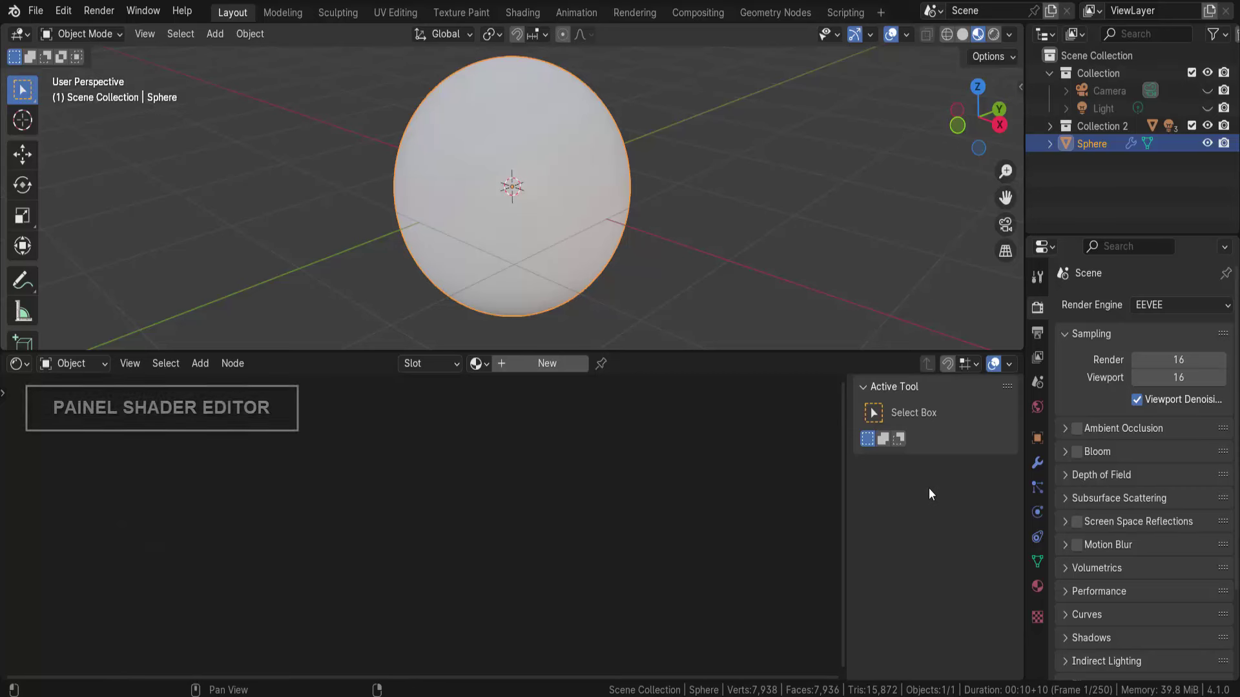
pyautogui.press('n')
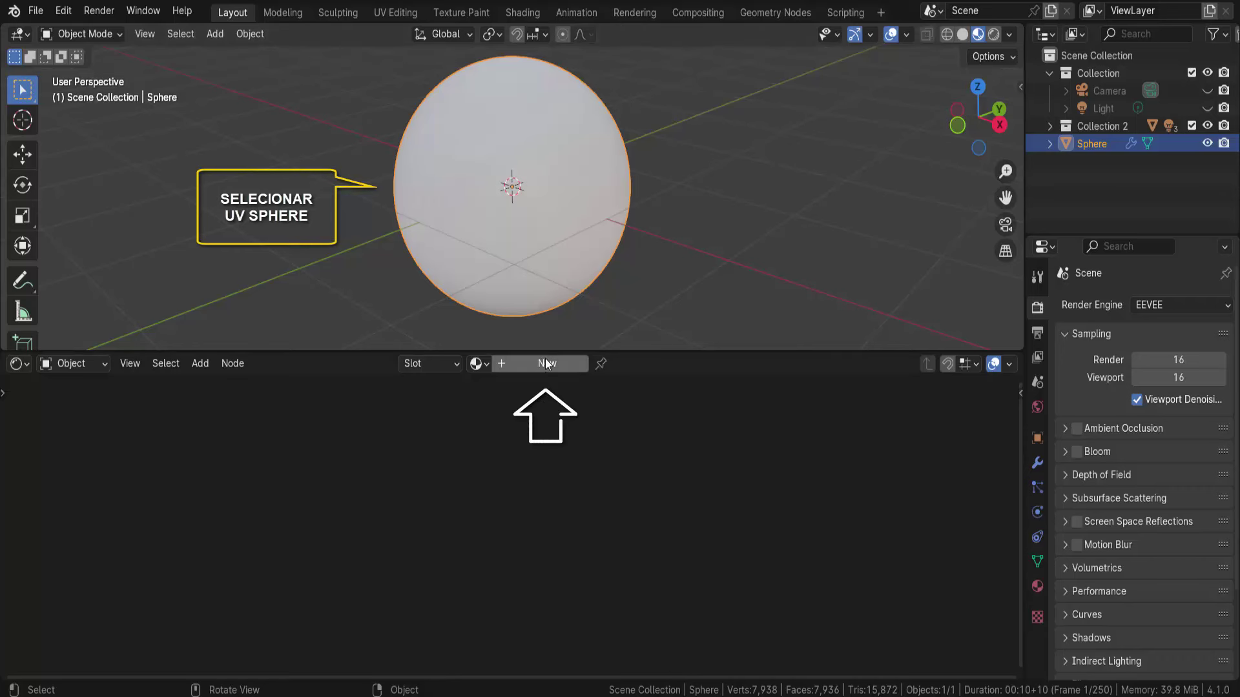
# Create Material.002 on the sphere and centre its Principled BSDF and Material Output nodes
pyautogui.click(1036, 586)
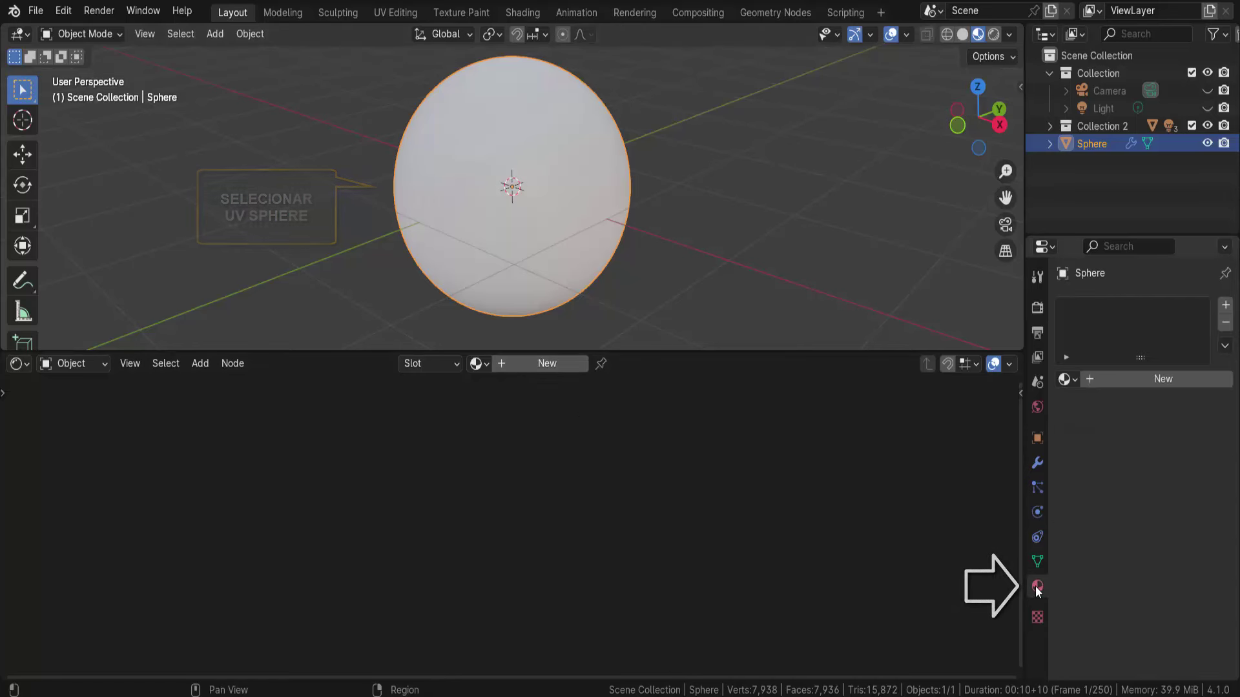
pyautogui.click(1163, 379)
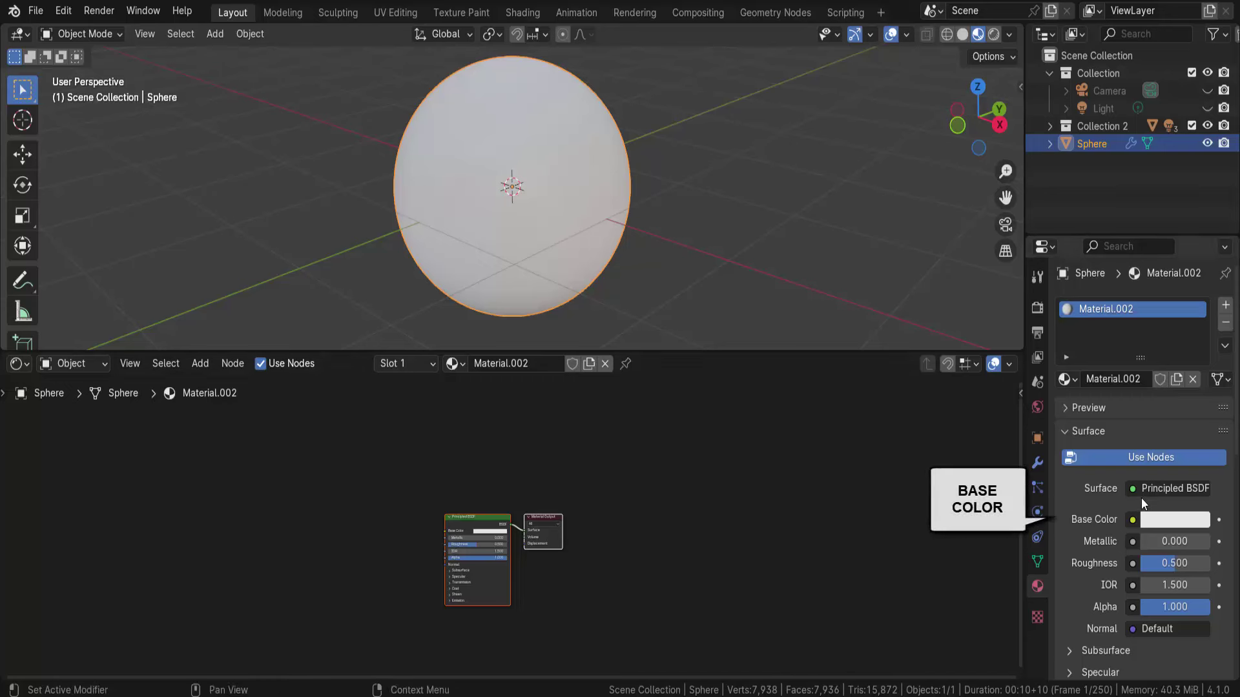
pyautogui.scroll(2, 665, 510)
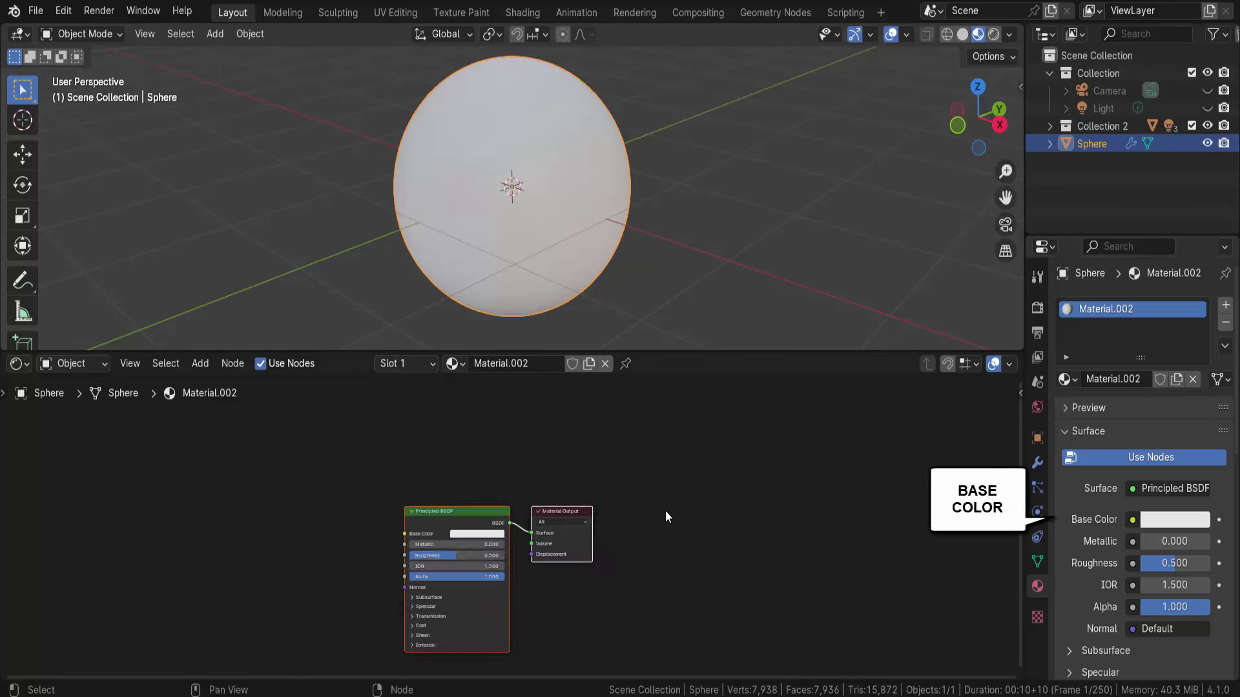
pyautogui.scroll(2, 665, 510)
pyautogui.scroll(-1, 665, 510)
pyautogui.scroll(-1, 665, 511)
pyautogui.moveTo(669, 513); pyautogui.dragTo(751, 487, button='middle')
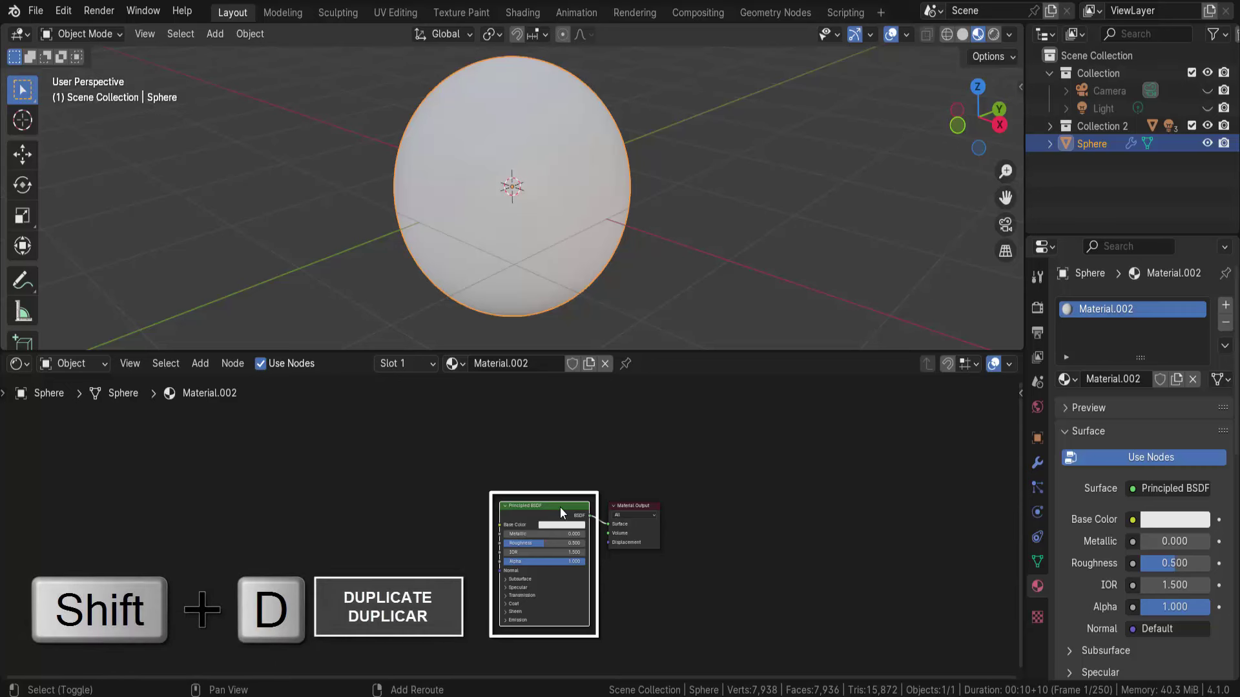
# Duplicate the Principled BSDF node and space the two copies apart
pyautogui.hotkey('shift', 'd')
pyautogui.click(441, 460)
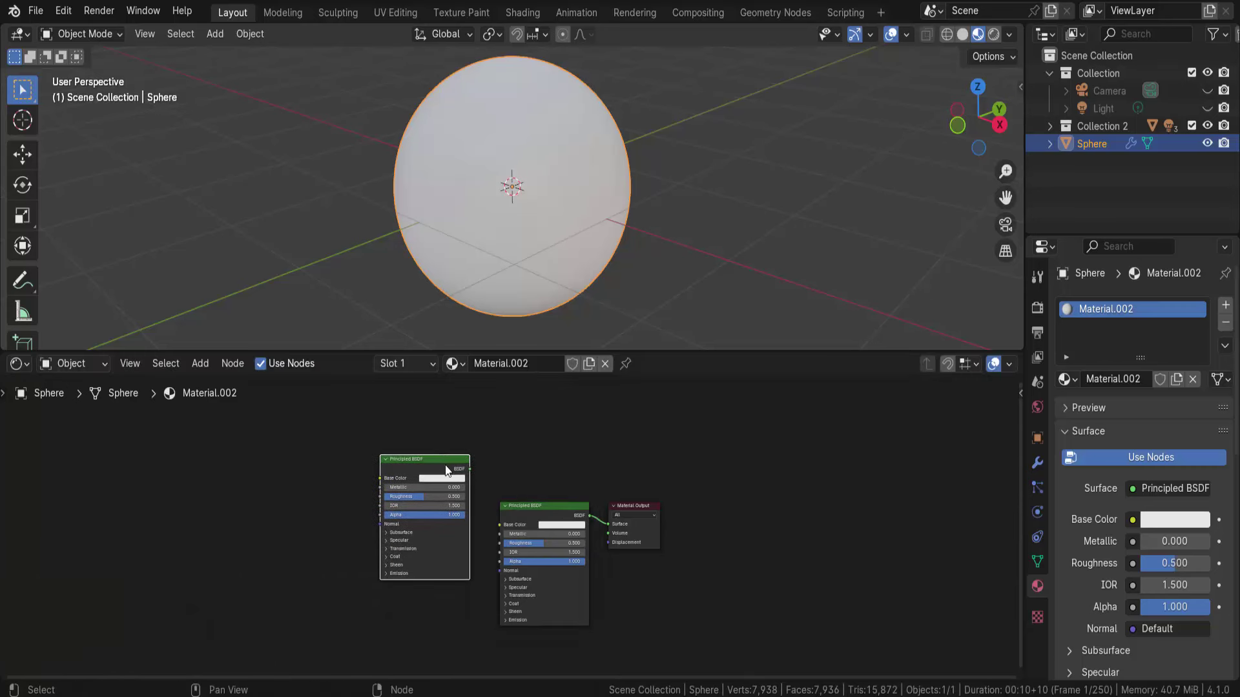
pyautogui.moveTo(530, 515); pyautogui.dragTo(529, 545)
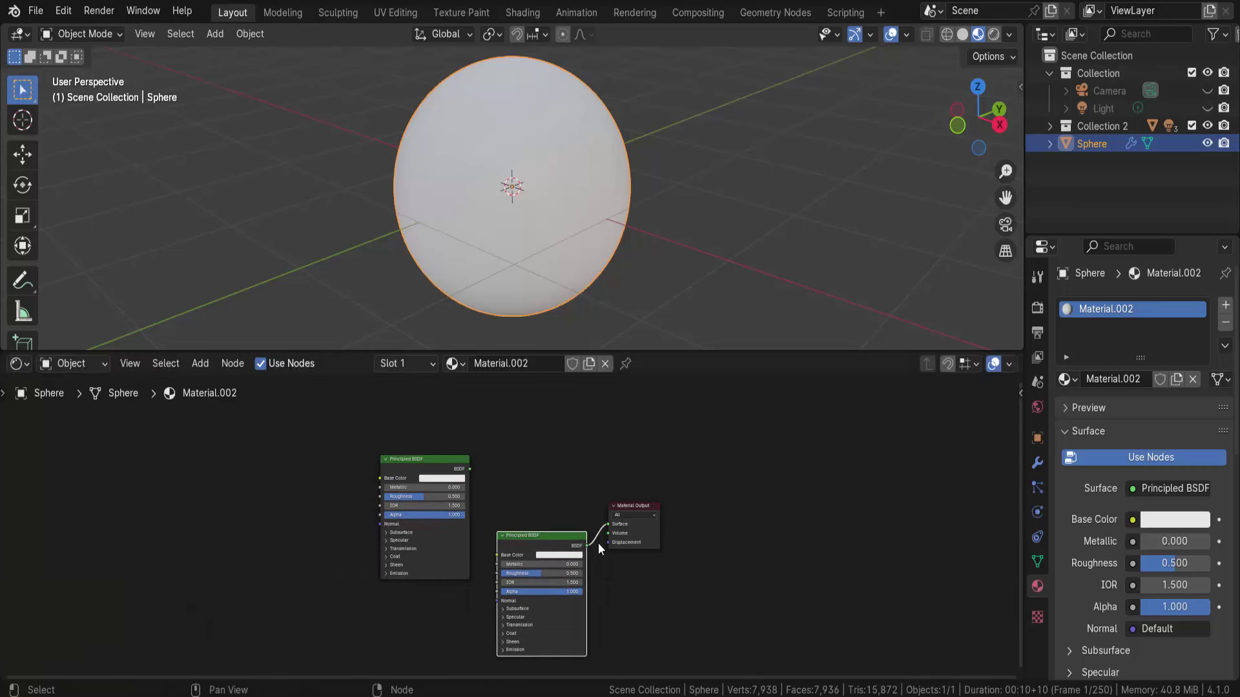
pyautogui.scroll(2, 665, 531)
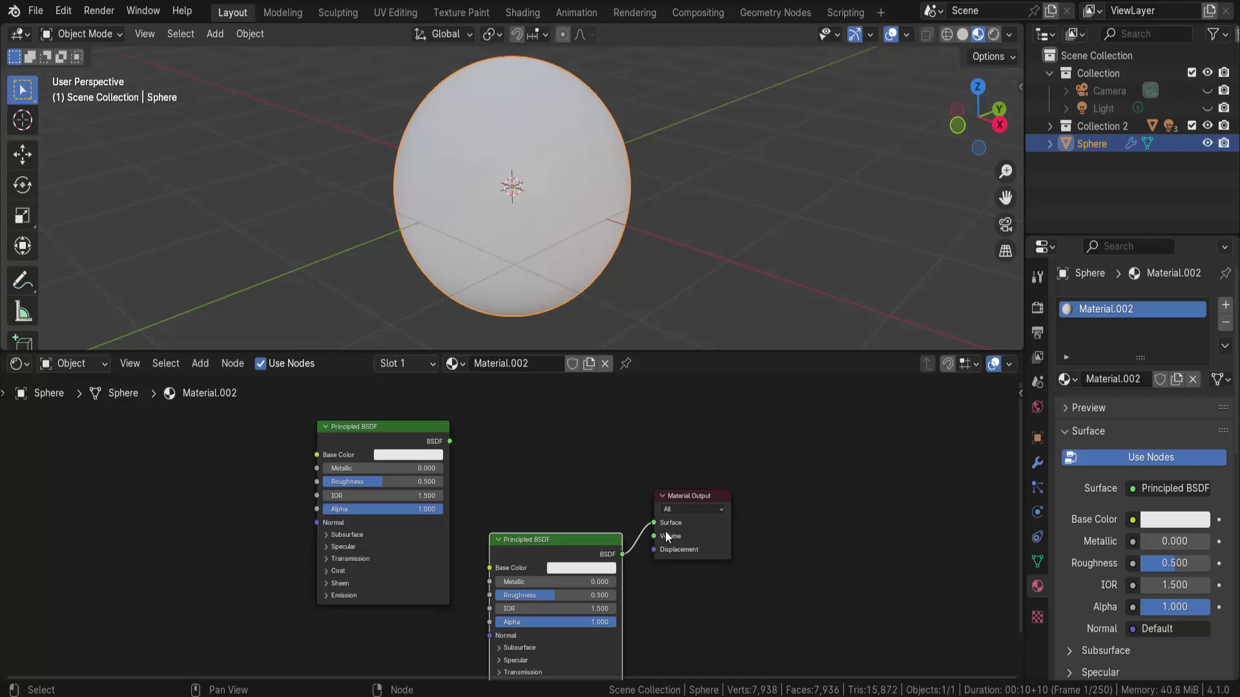
# Colour the upper BSDF green and the lower red; link green to Material Output Surface
pyautogui.click(408, 456)
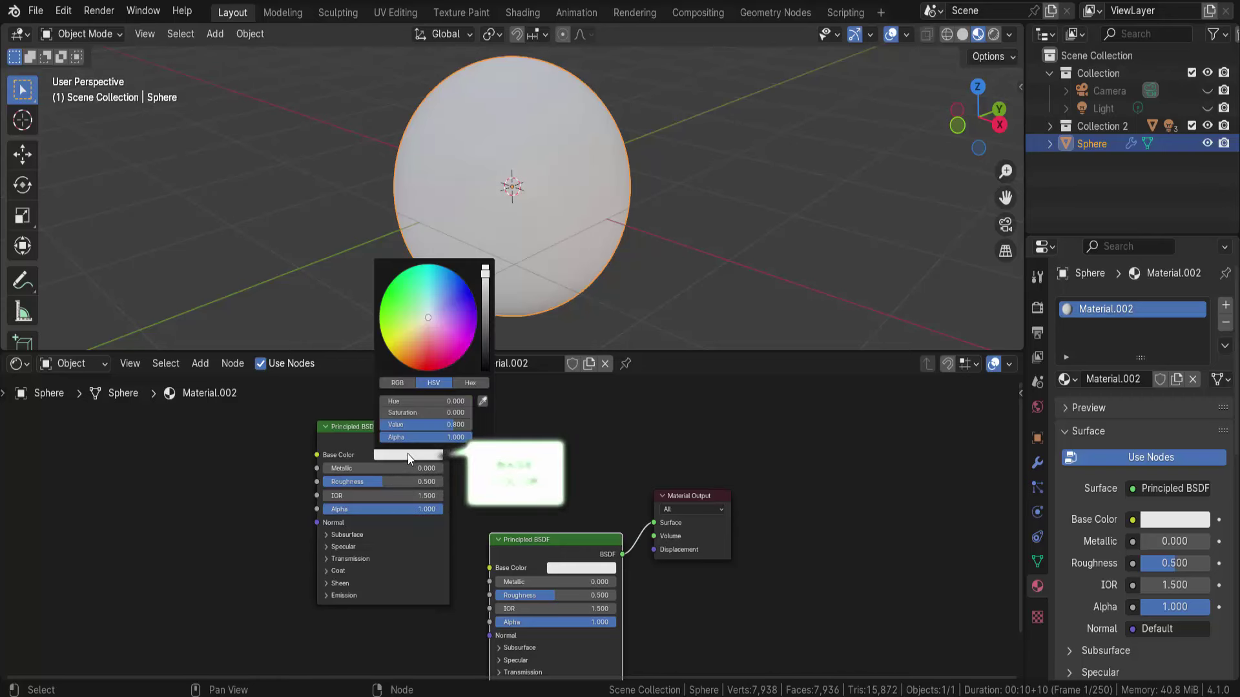
pyautogui.click(389, 301)
pyautogui.click(588, 568)
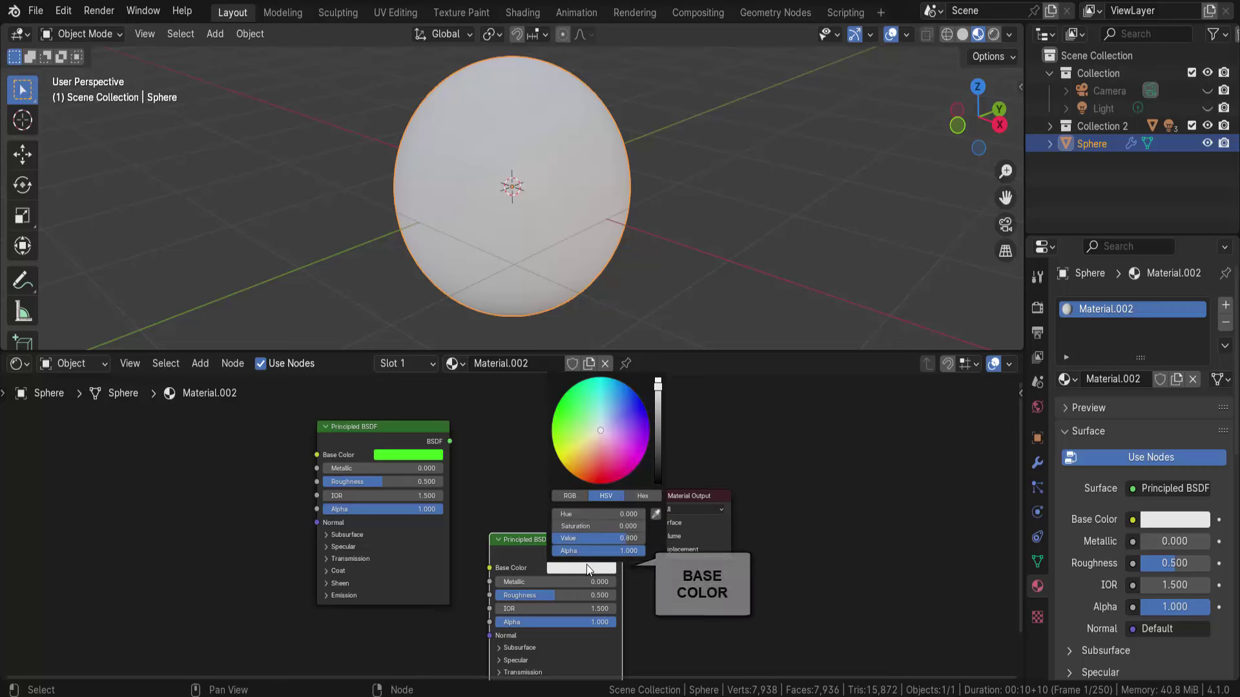
pyautogui.click(592, 478)
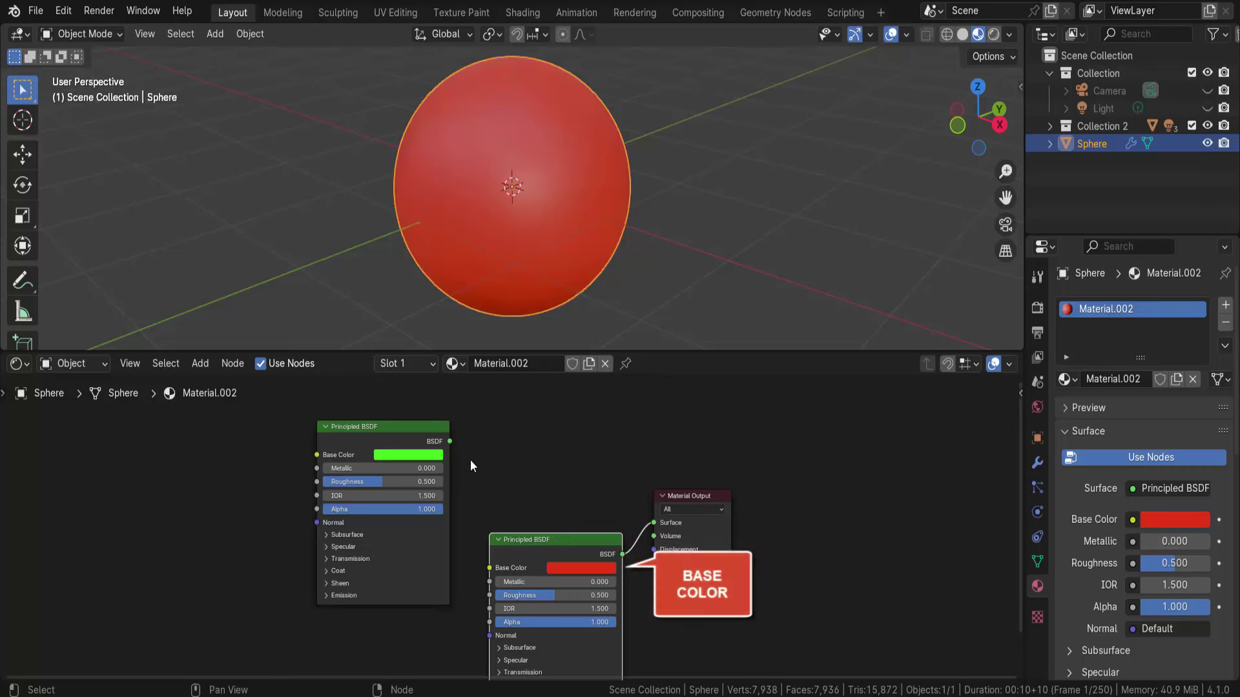
pyautogui.moveTo(684, 497); pyautogui.dragTo(761, 460)
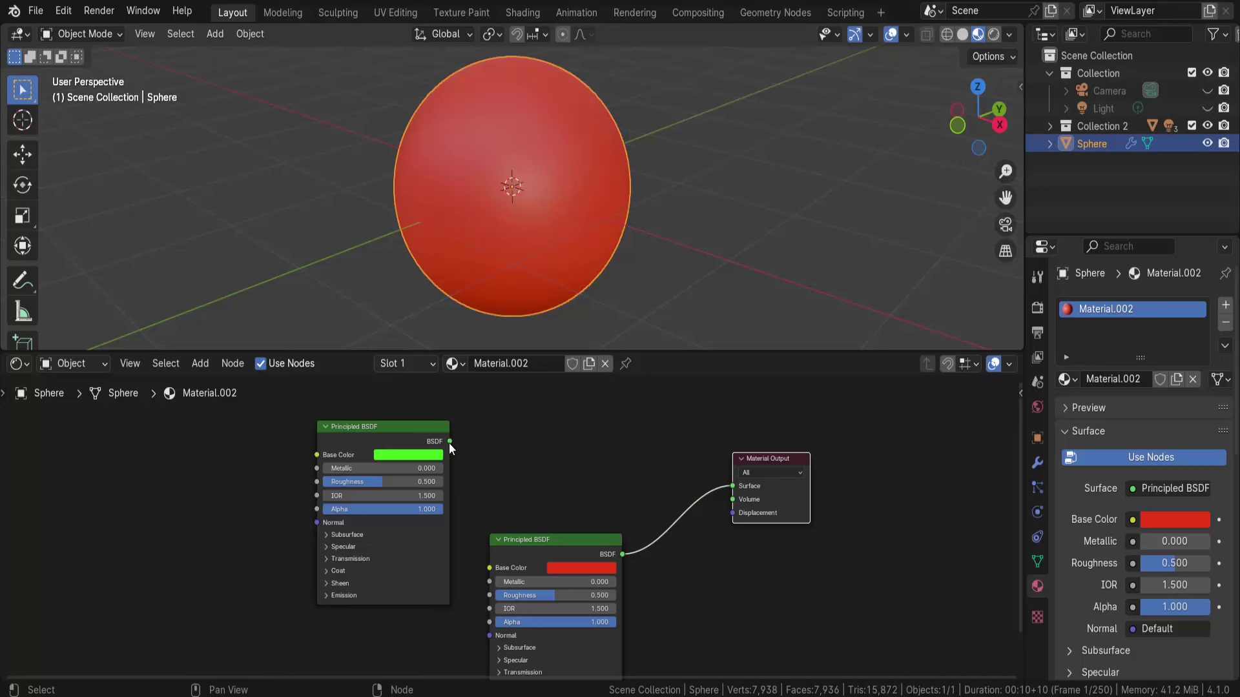
pyautogui.moveTo(449, 442); pyautogui.dragTo(733, 485)
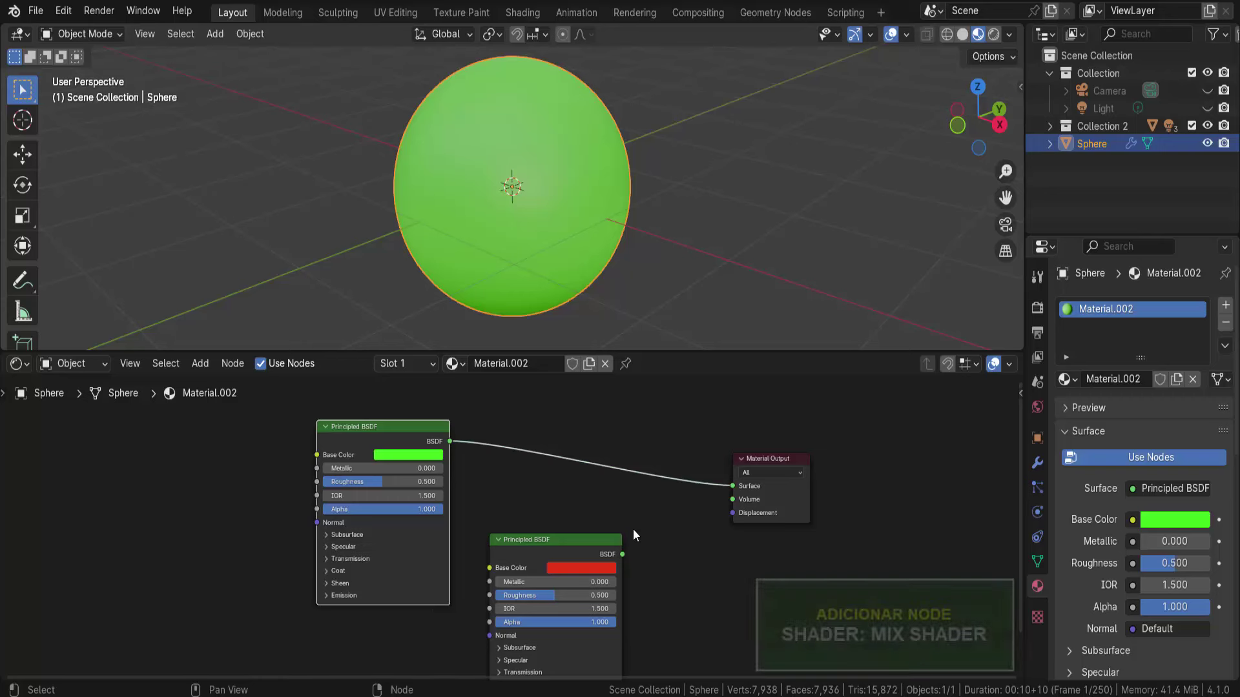
# Insert a Mix Shader before Material Output, with the red BSDF in its second Shader input
pyautogui.click(205, 366)
pyautogui.moveTo(229, 459)
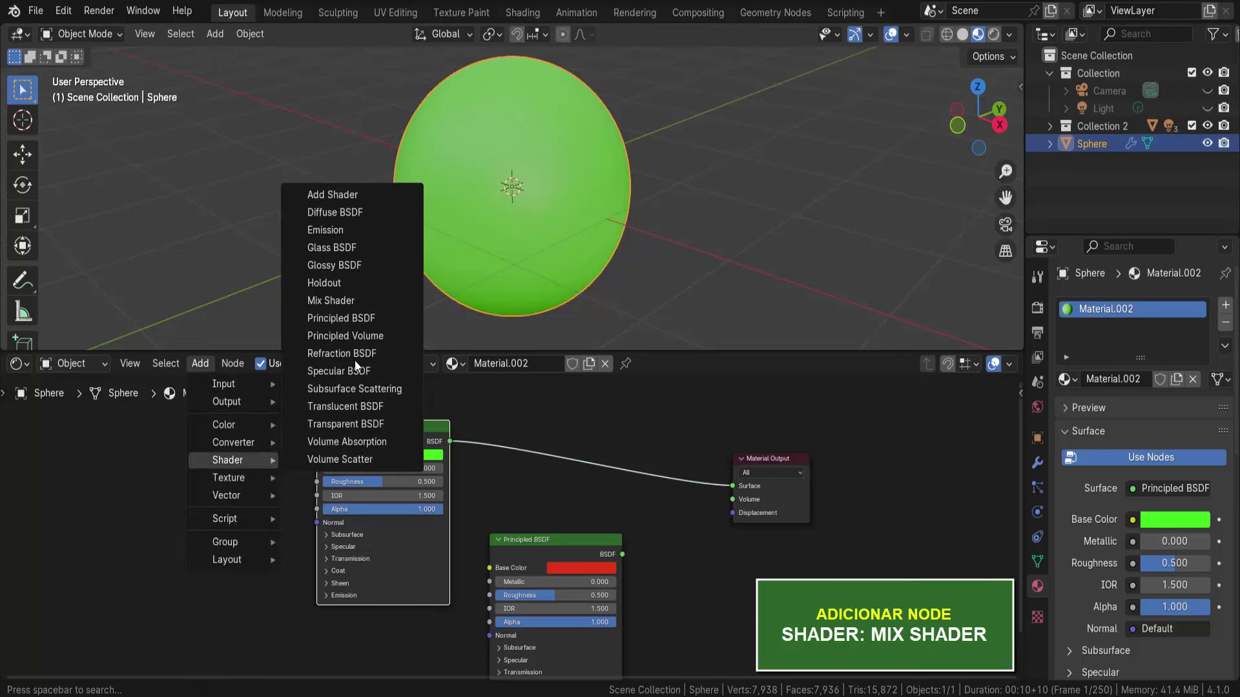
pyautogui.click(355, 301)
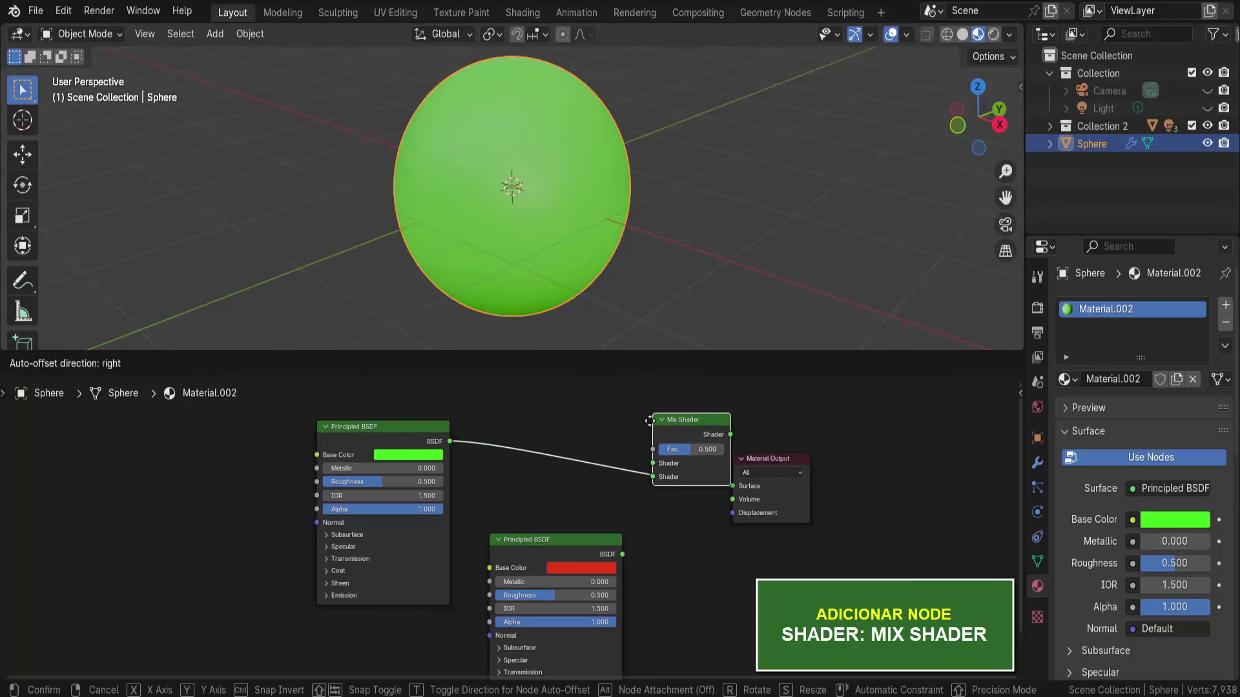
pyautogui.click(647, 438)
pyautogui.moveTo(761, 462); pyautogui.dragTo(859, 454)
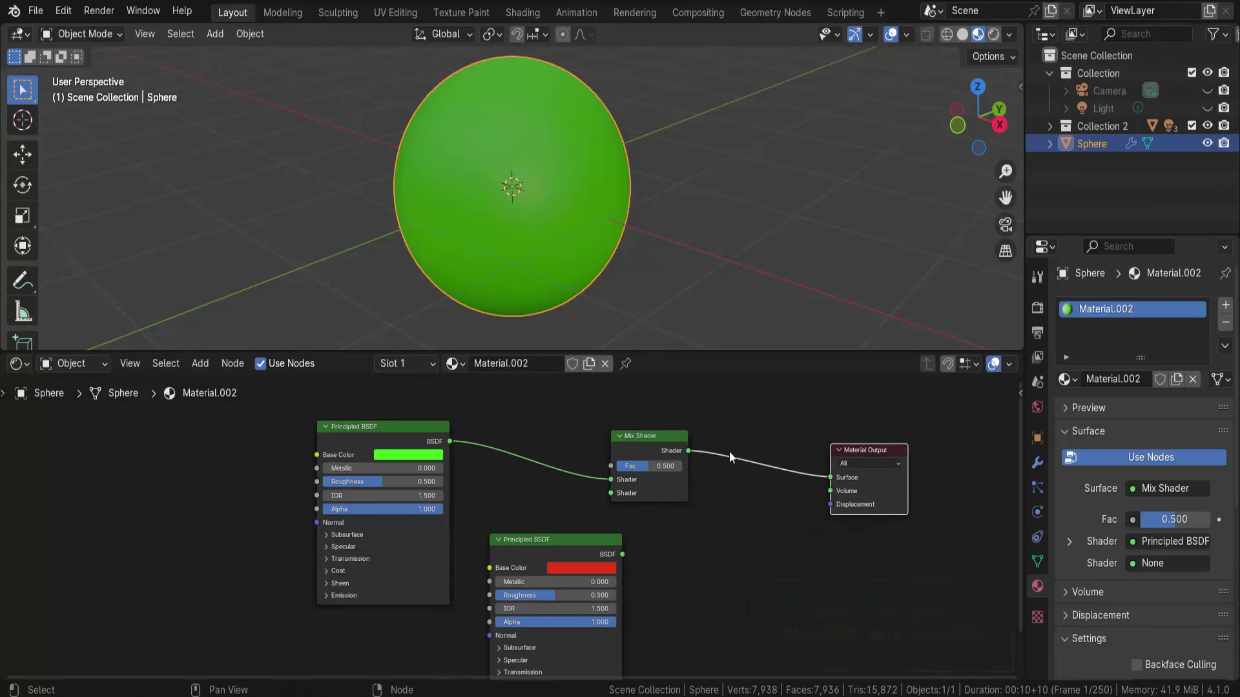
pyautogui.moveTo(635, 440); pyautogui.dragTo(702, 453)
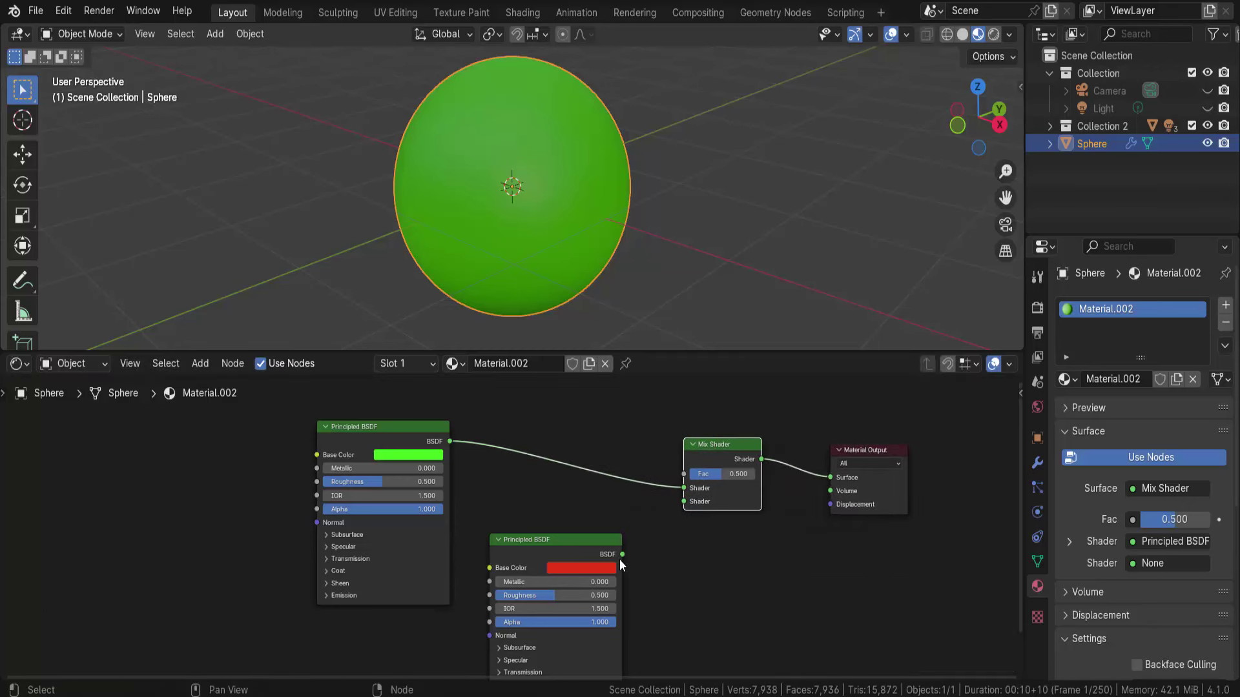
pyautogui.moveTo(621, 554); pyautogui.dragTo(684, 502)
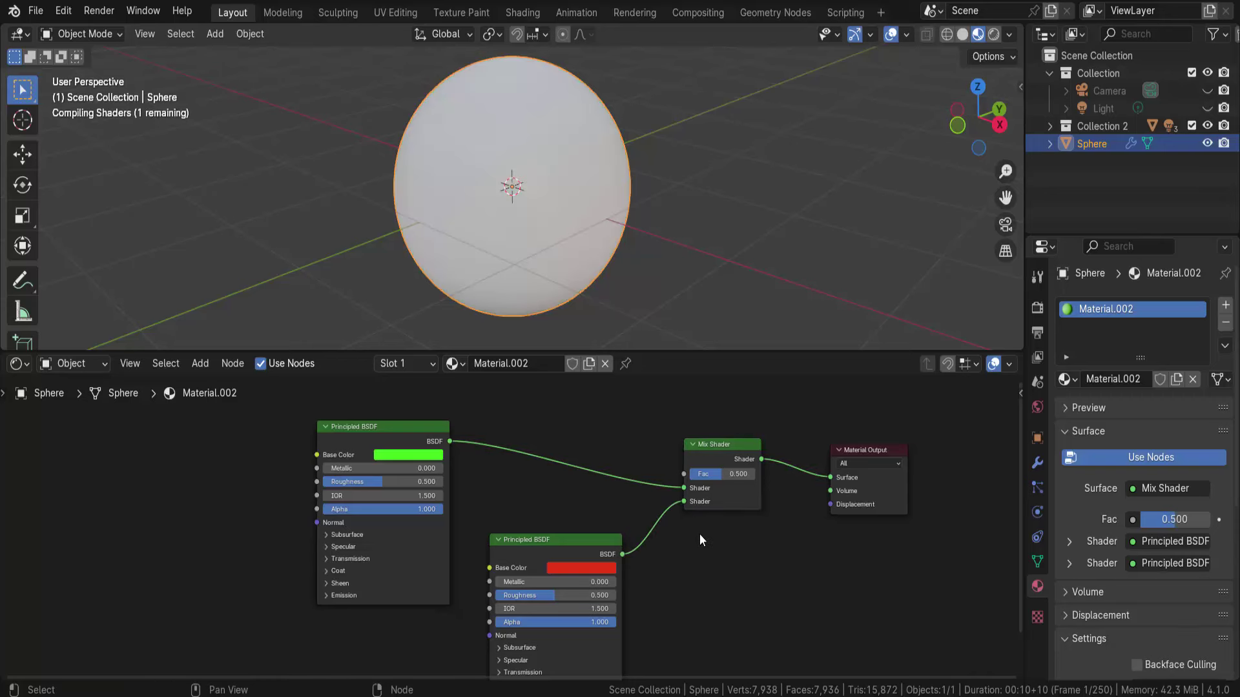
# Test the Mix Shader factor at 0.000 for green, then set it to 1.000 for red
pyautogui.scroll(2, 745, 507)
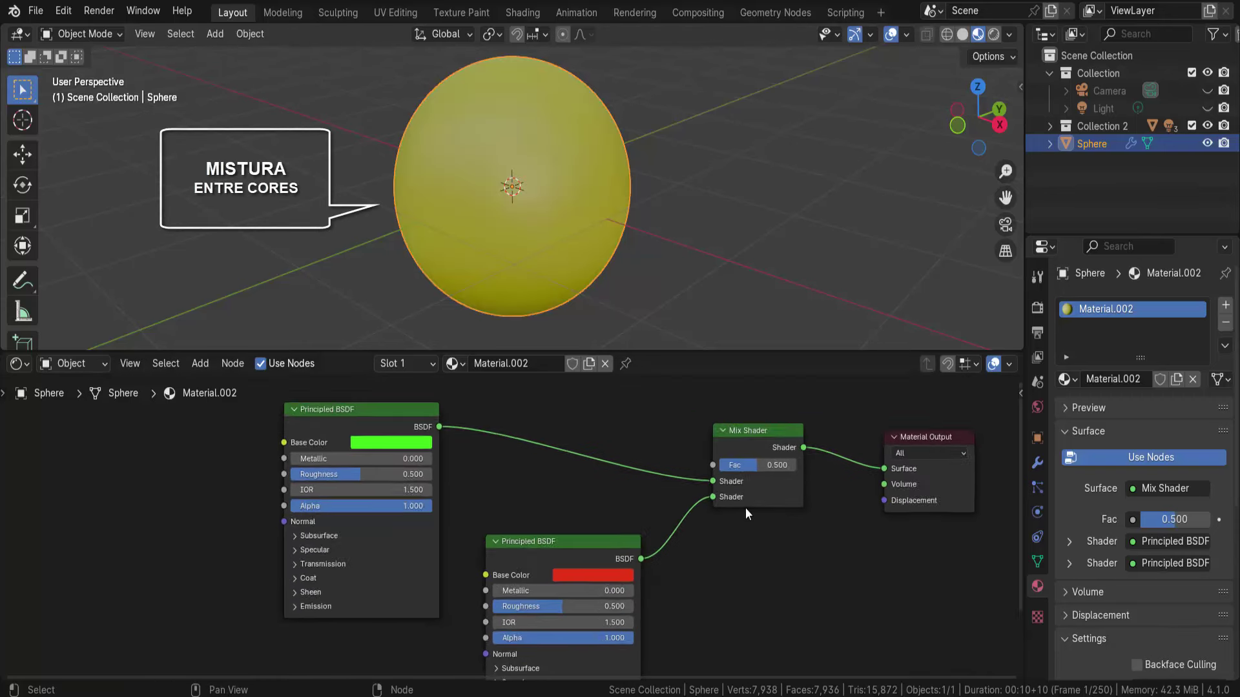
pyautogui.scroll(1, 745, 507)
pyautogui.scroll(1, 745, 508)
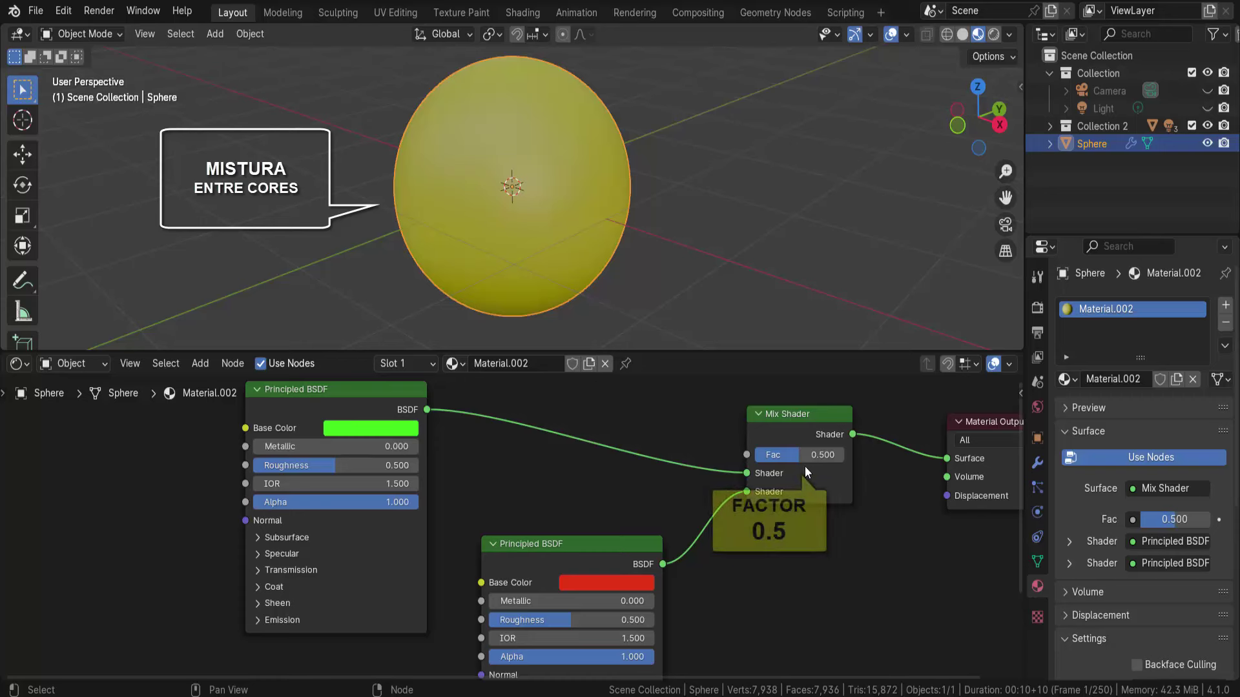
pyautogui.moveTo(791, 454); pyautogui.dragTo(658, 568)
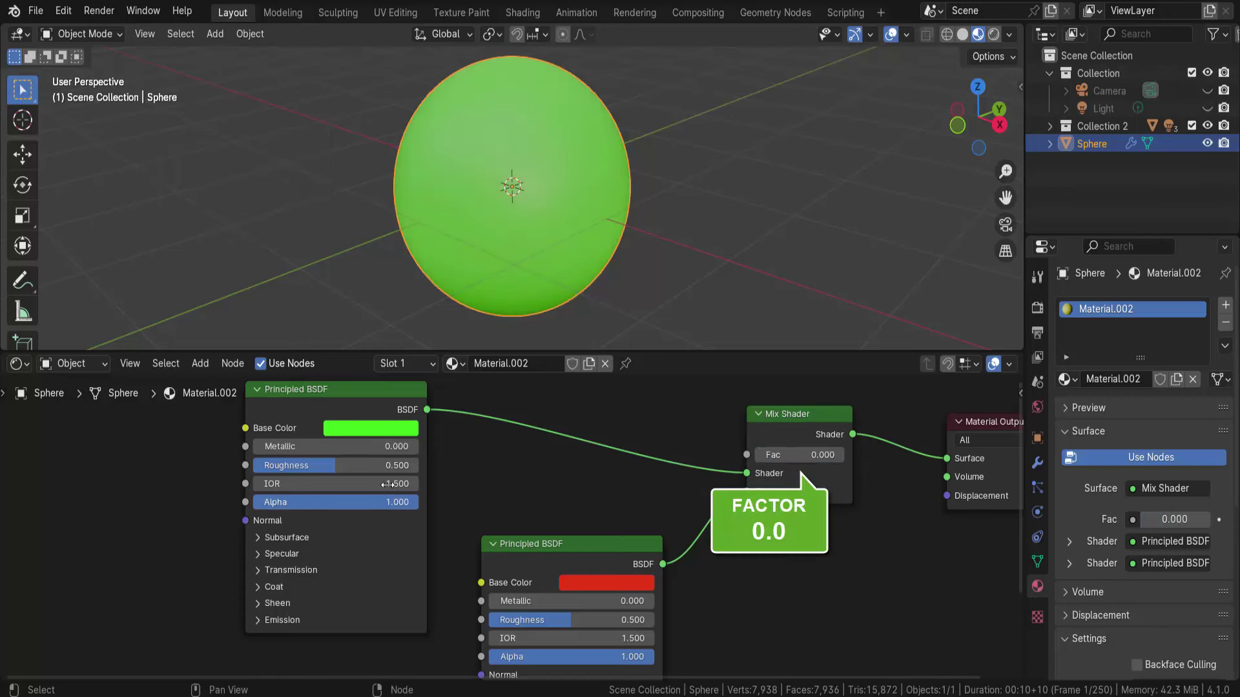
pyautogui.moveTo(793, 454); pyautogui.dragTo(846, 455)
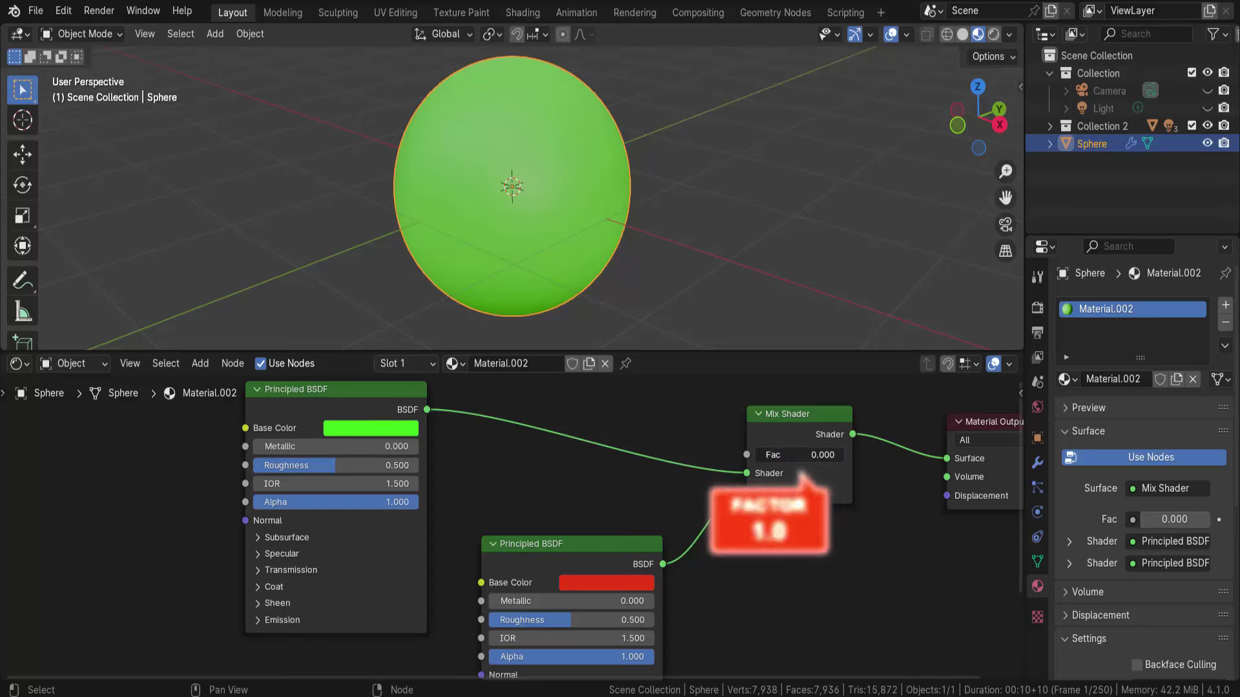
# Zoom out the node editor and move the red Principled BSDF node down-left
pyautogui.scroll(-1, 774, 583)
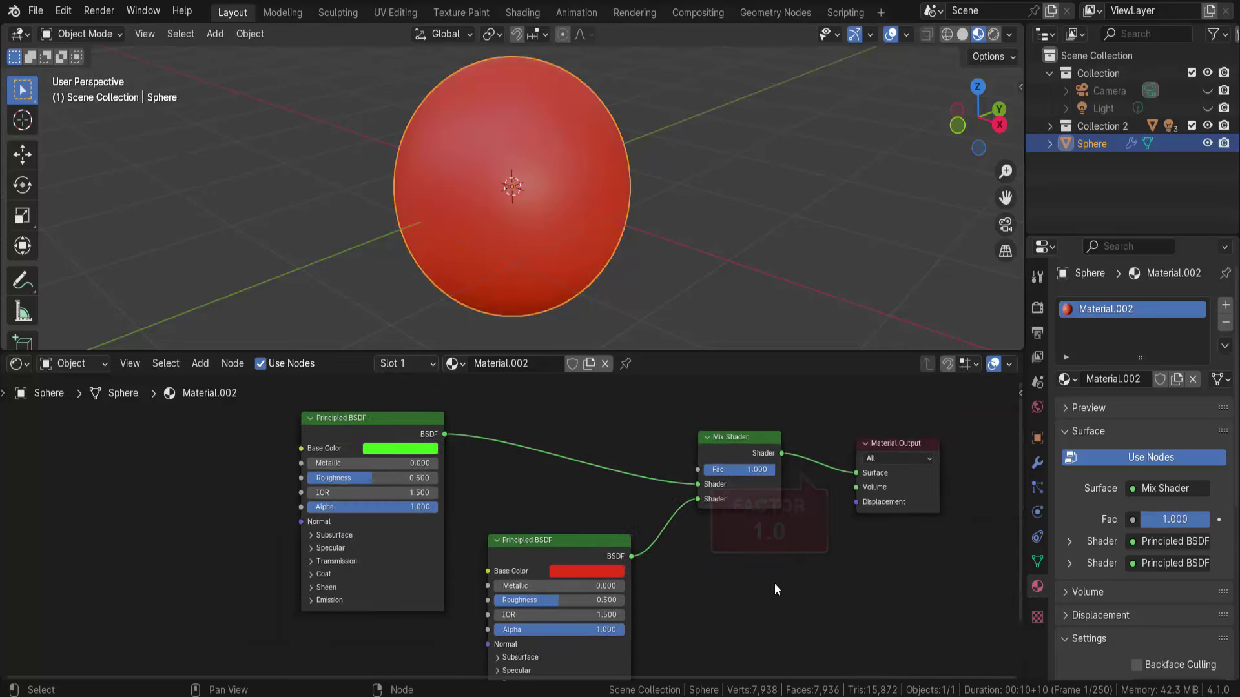
pyautogui.scroll(-1, 774, 583)
pyautogui.scroll(-1, 773, 583)
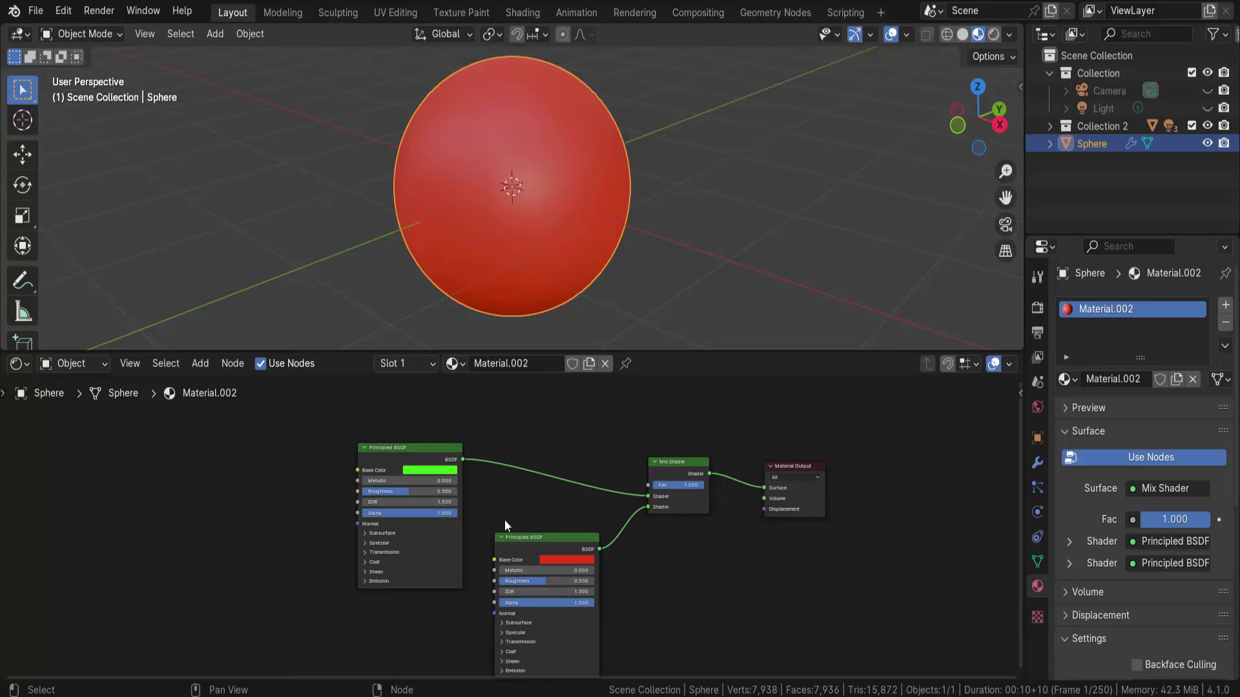
pyautogui.scroll(-1, 755, 556)
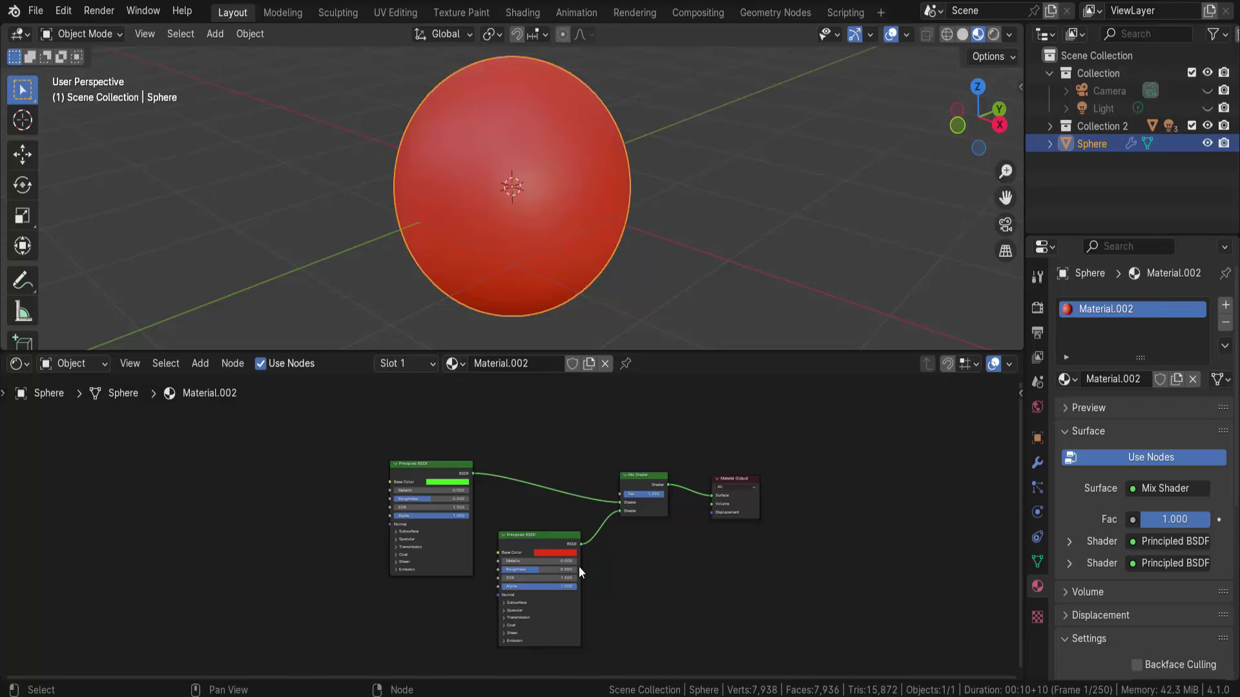
pyautogui.moveTo(537, 540); pyautogui.dragTo(434, 600)
pyautogui.keyDown('shift'); pyautogui.scroll(4, 728, 401); pyautogui.keyUp('shift')
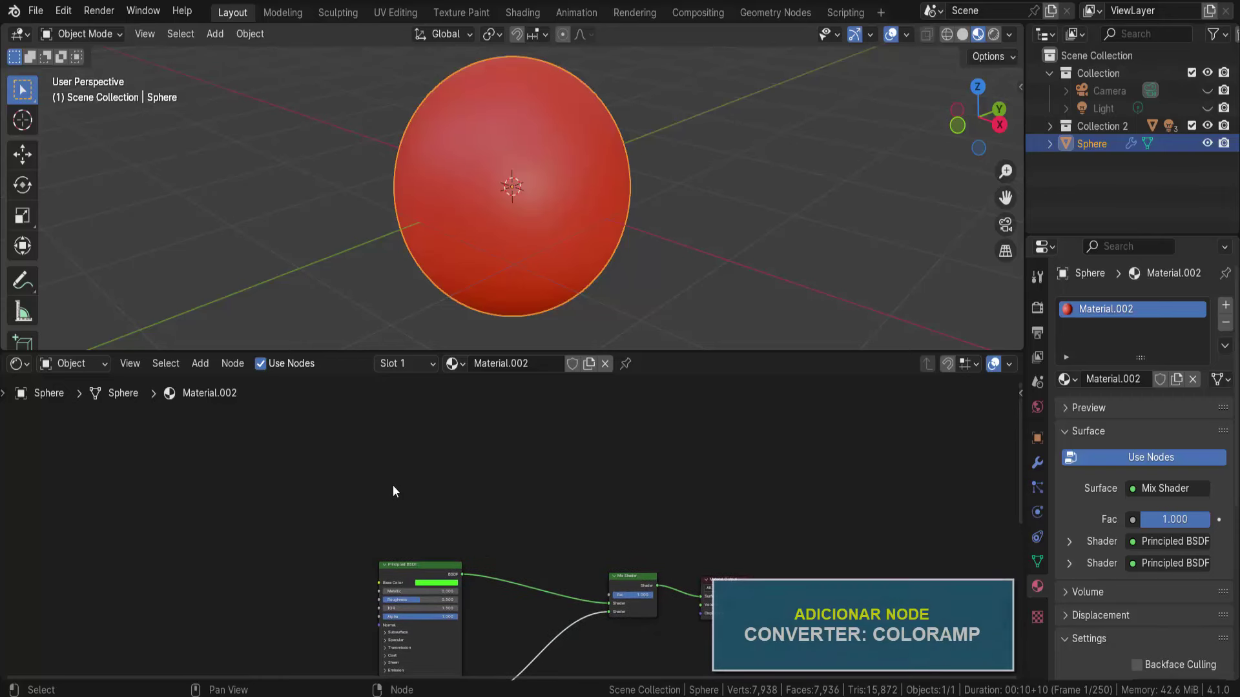
# Add a Noise Texture feeding a Color Ramp, with the ramp colour sent to Surface
pyautogui.click(201, 364)
pyautogui.moveTo(232, 443)
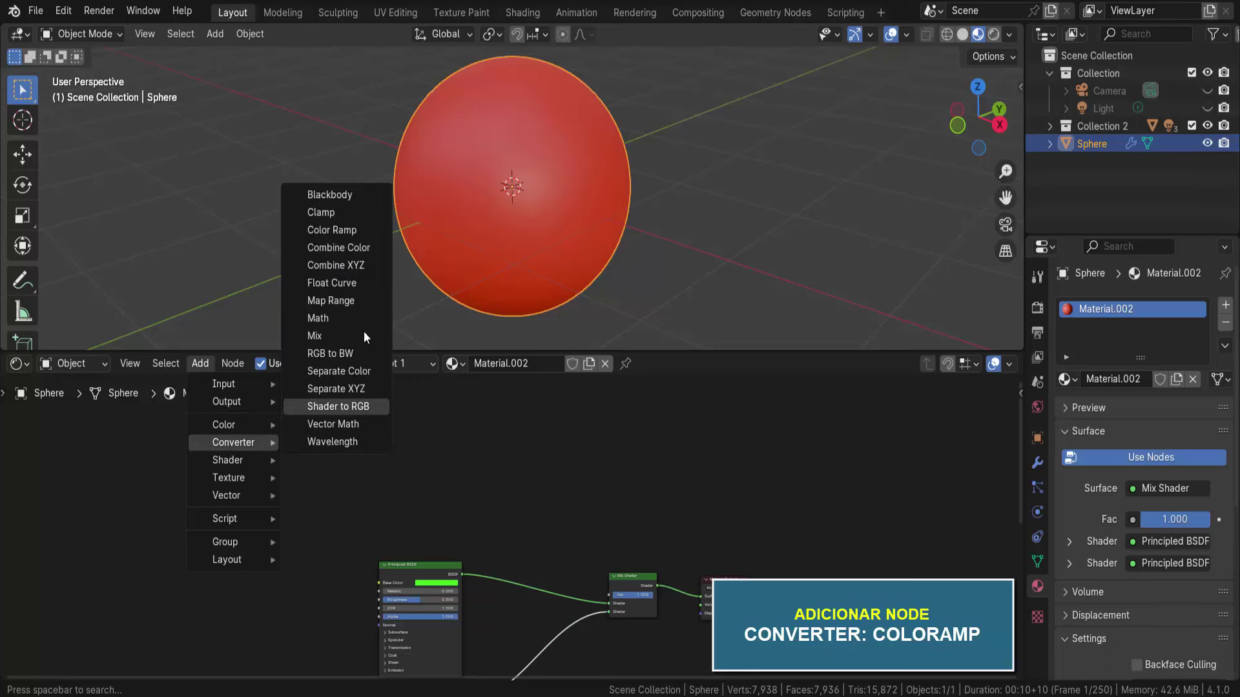
pyautogui.click(352, 232)
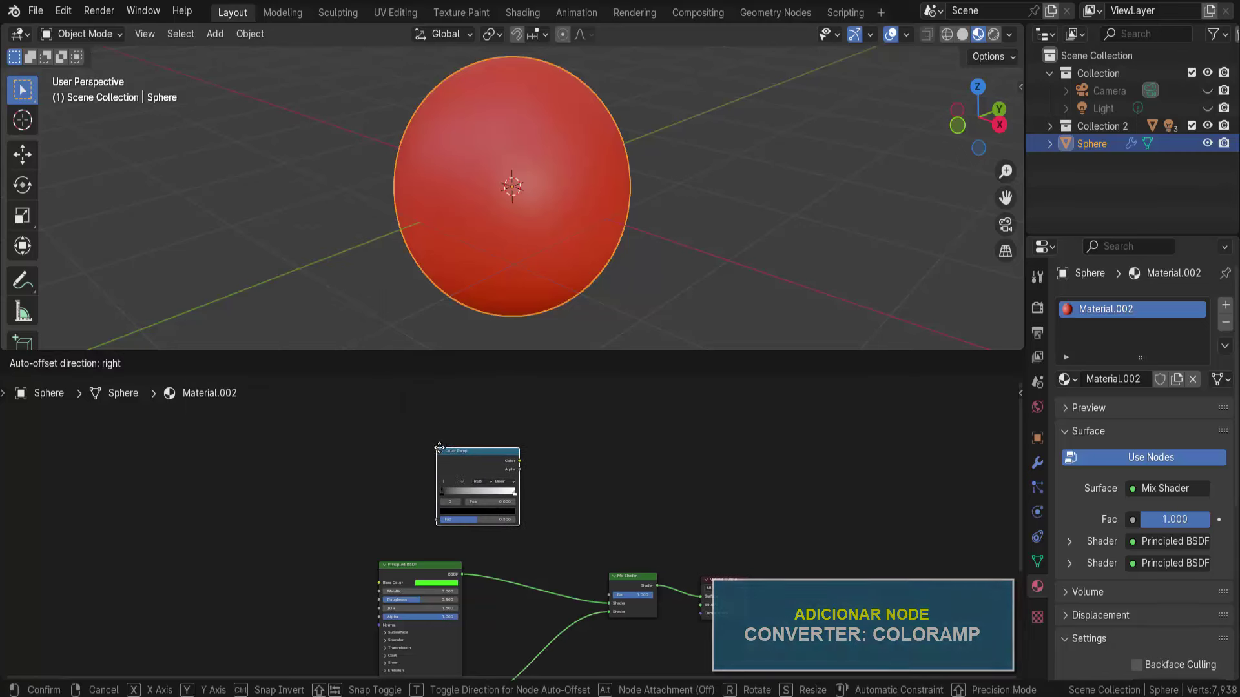
pyautogui.click(455, 462)
pyautogui.click(200, 364)
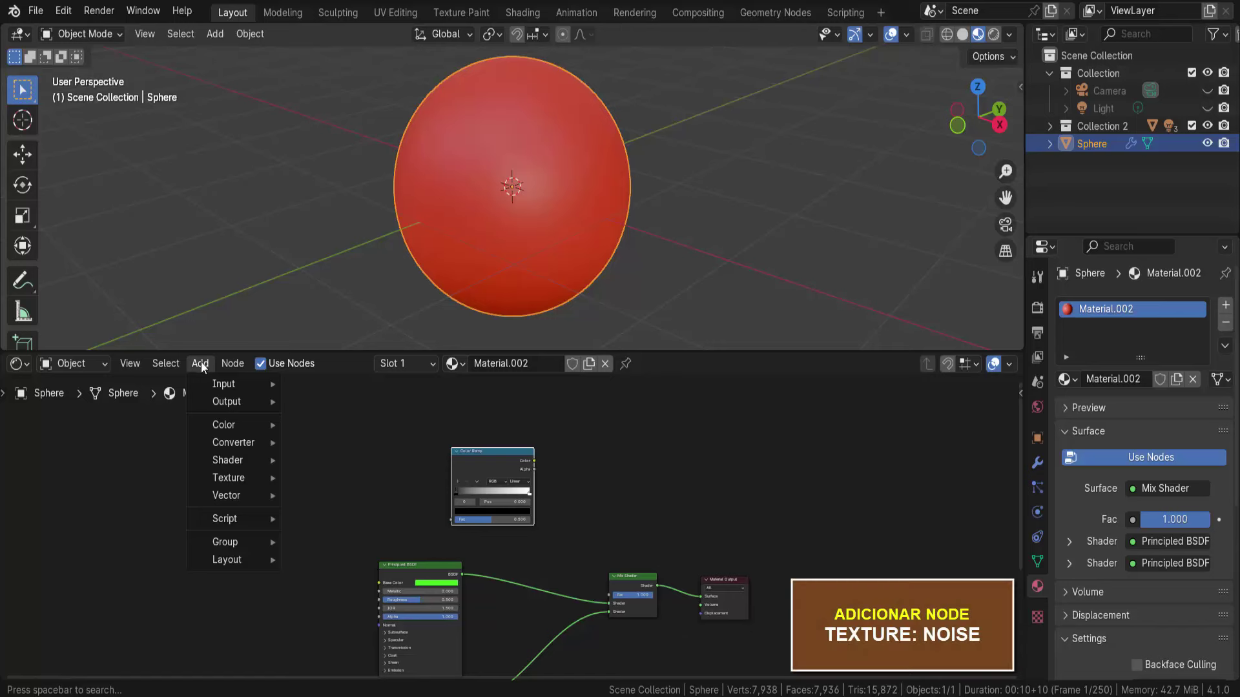
pyautogui.moveTo(228, 477)
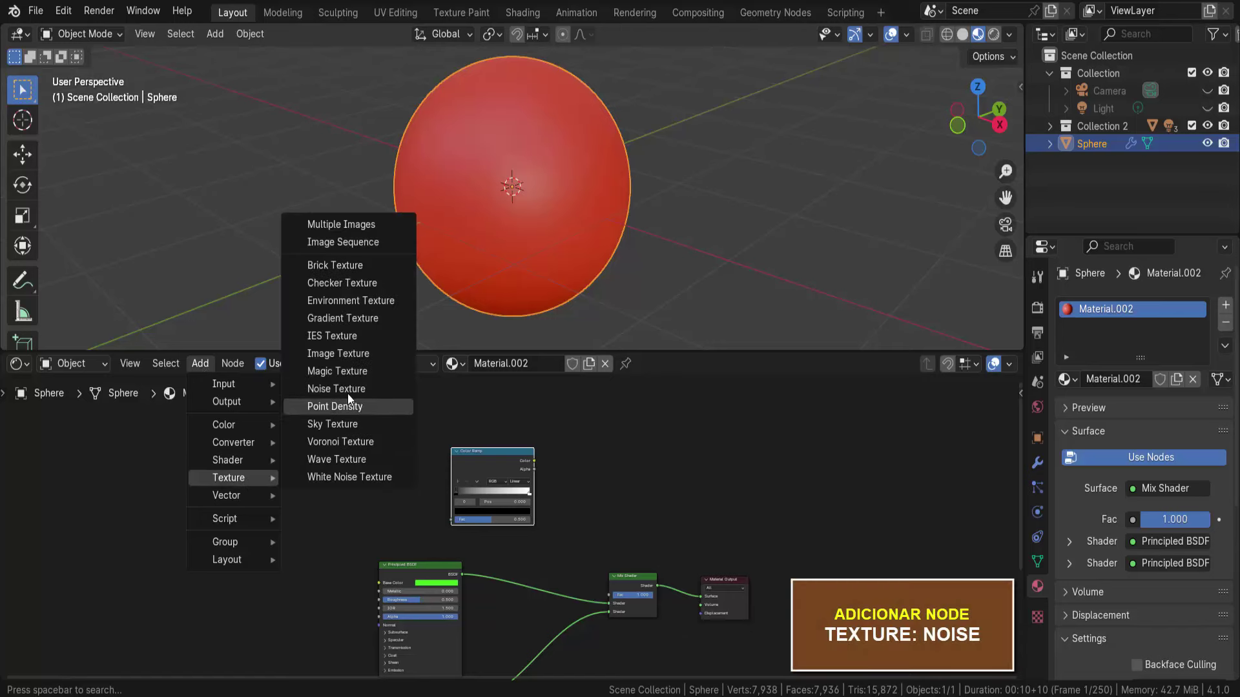
pyautogui.click(348, 388)
pyautogui.click(354, 475)
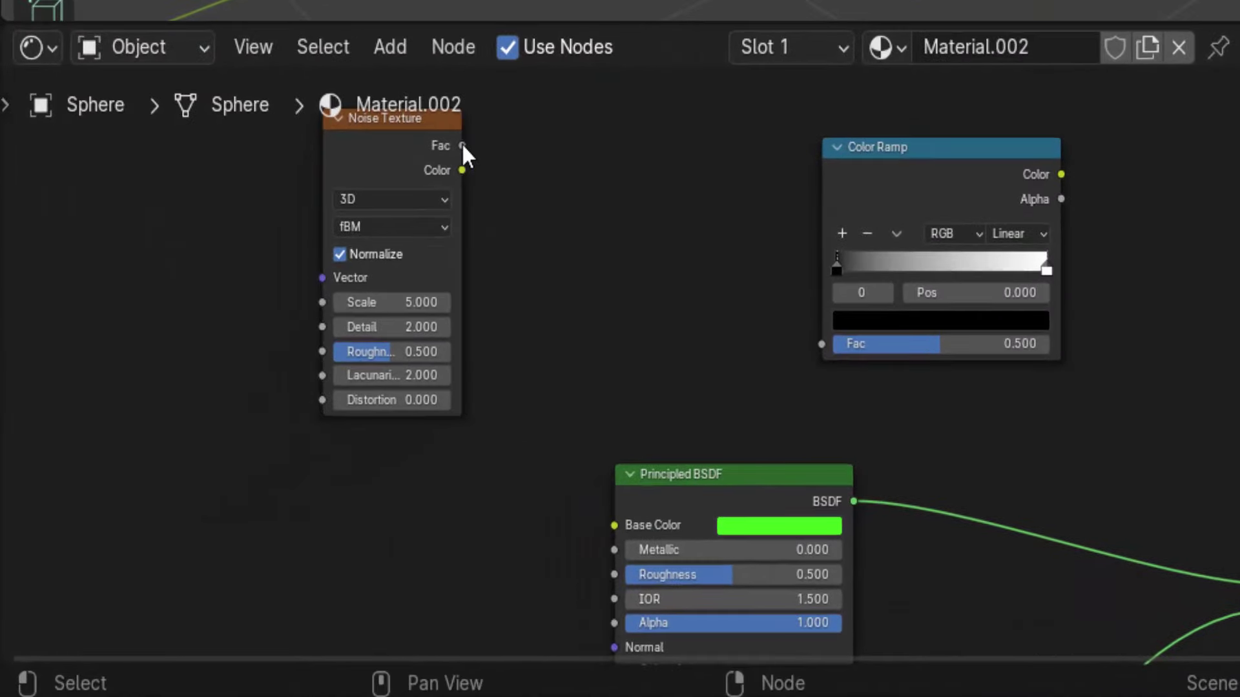
pyautogui.moveTo(462, 145); pyautogui.dragTo(614, 203)
pyautogui.moveTo(699, 297); pyautogui.dragTo(1000, 358)
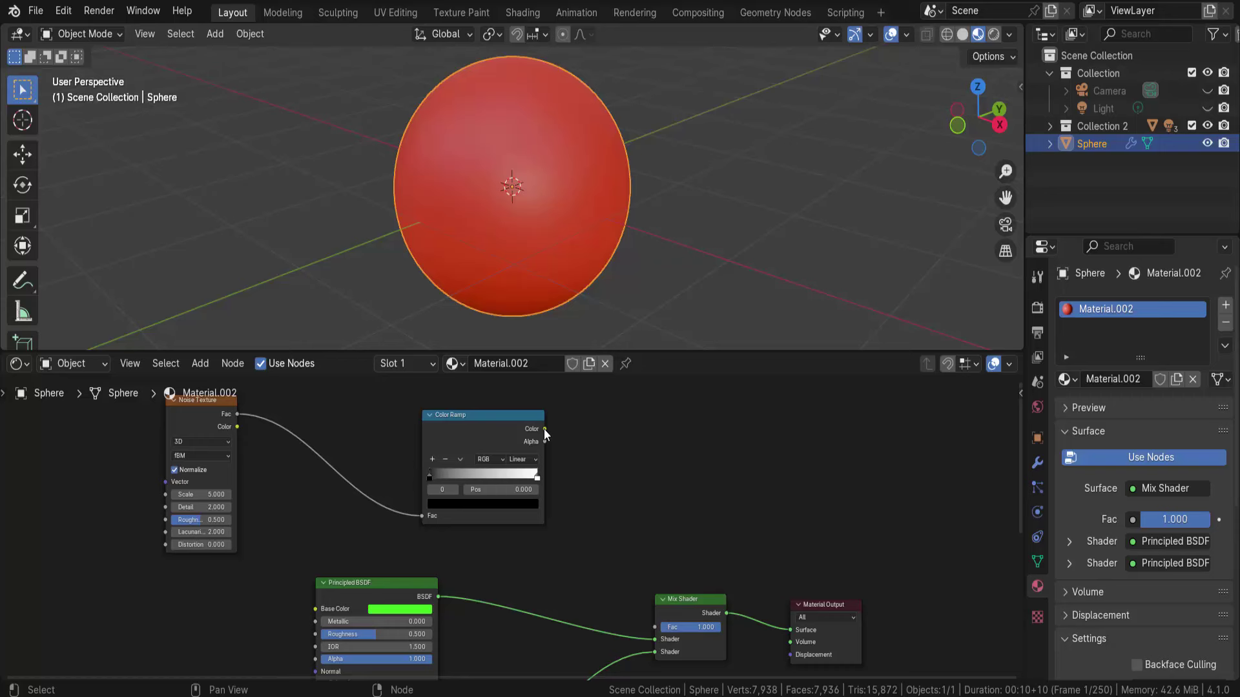
pyautogui.moveTo(544, 429); pyautogui.dragTo(791, 627)
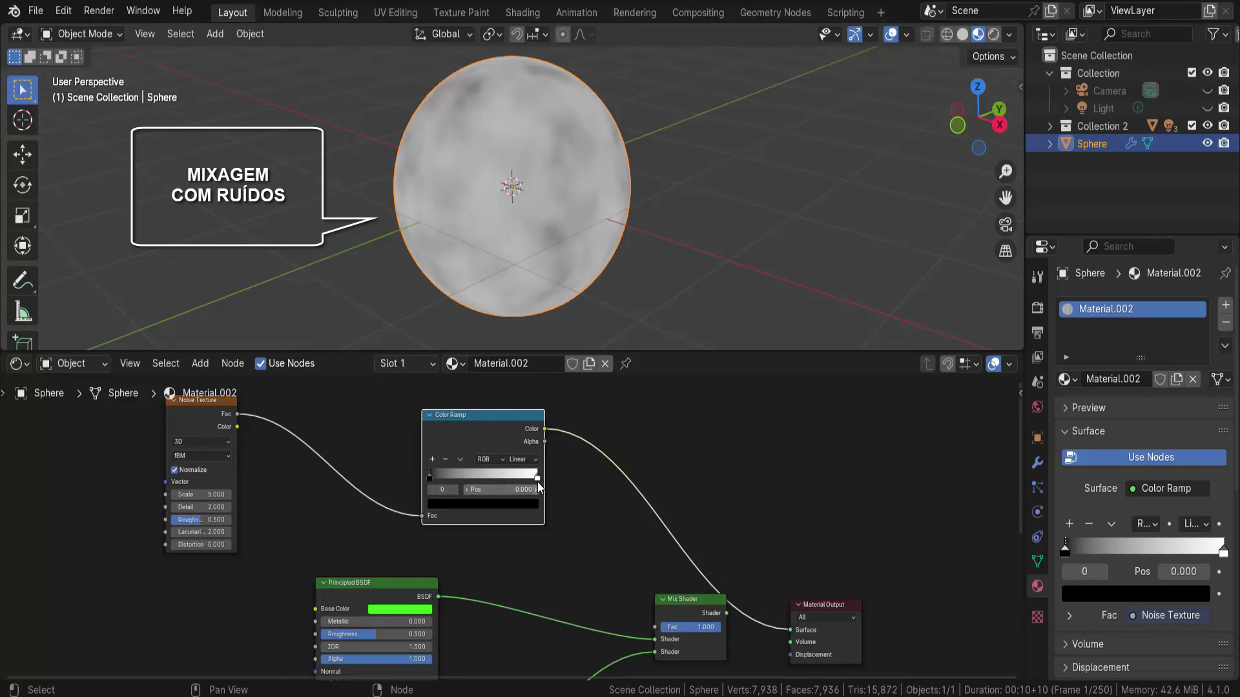
# Move the Color Ramp white stop to 0.524 and black stop to 0.425 for a sharp mask
pyautogui.moveTo(538, 479); pyautogui.dragTo(485, 479)
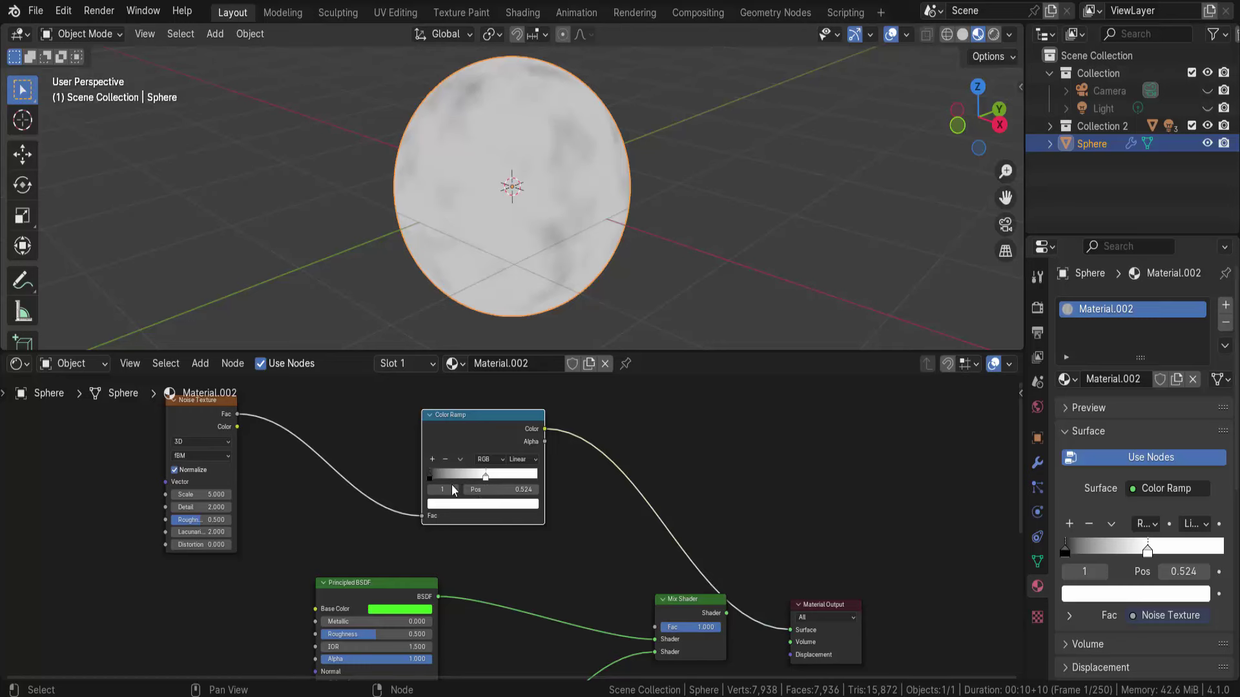
pyautogui.press('g')
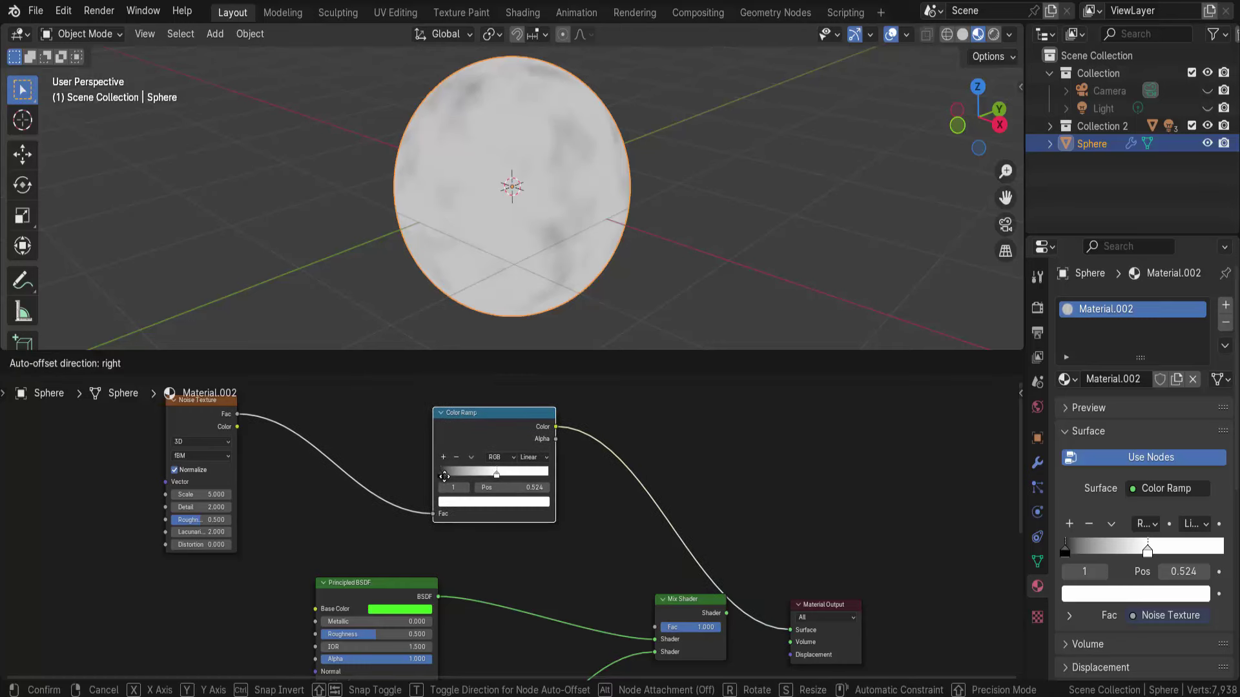
pyautogui.click(412, 466)
pyautogui.scroll(2, 411, 466)
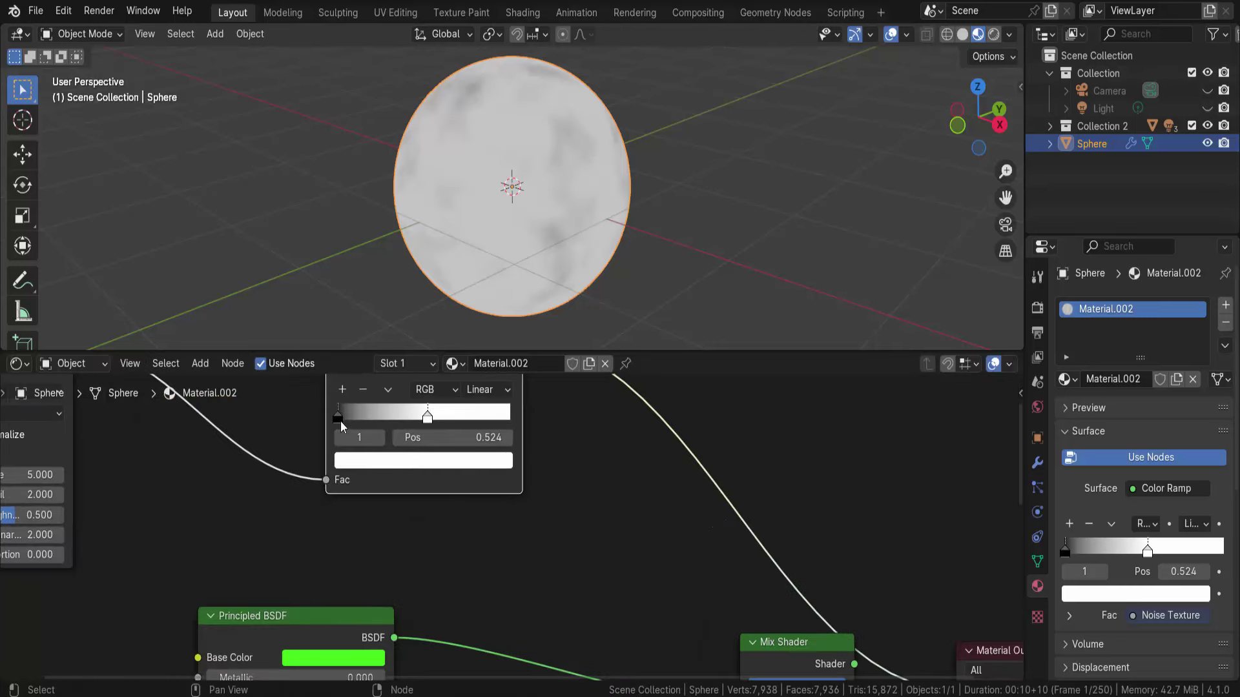
pyautogui.hotkey('ctrl', 'z')
pyautogui.moveTo(352, 455); pyautogui.dragTo(430, 450)
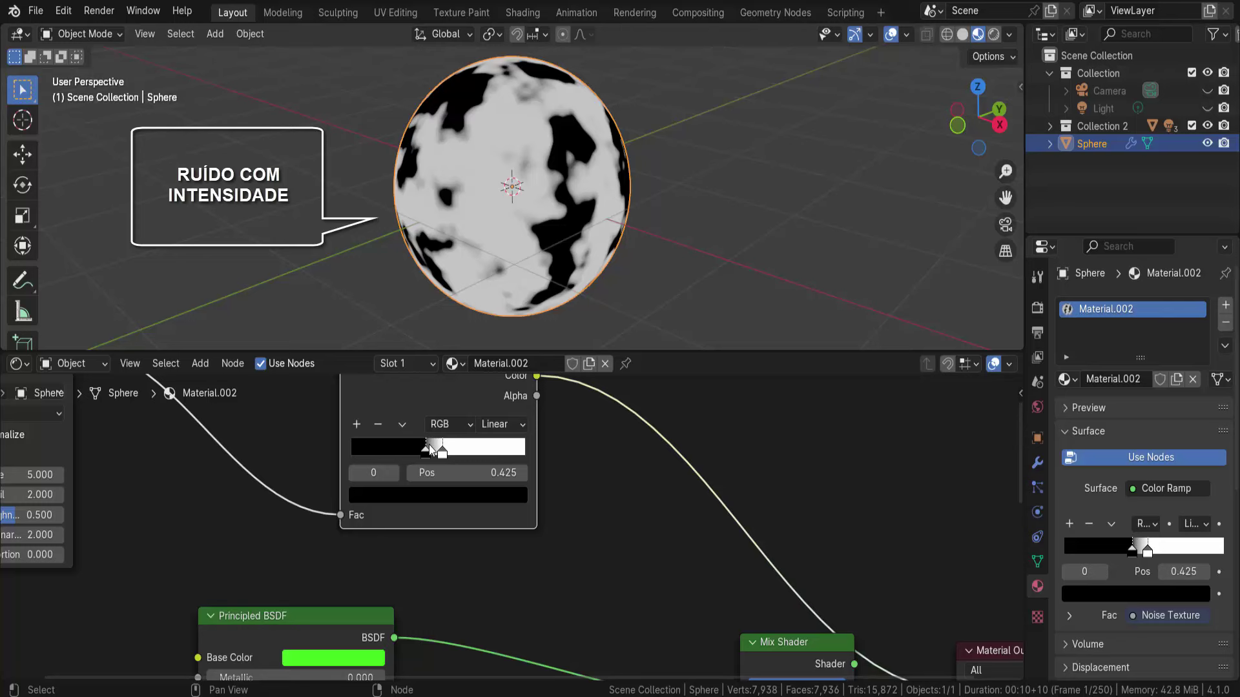
pyautogui.scroll(-2, 502, 171)
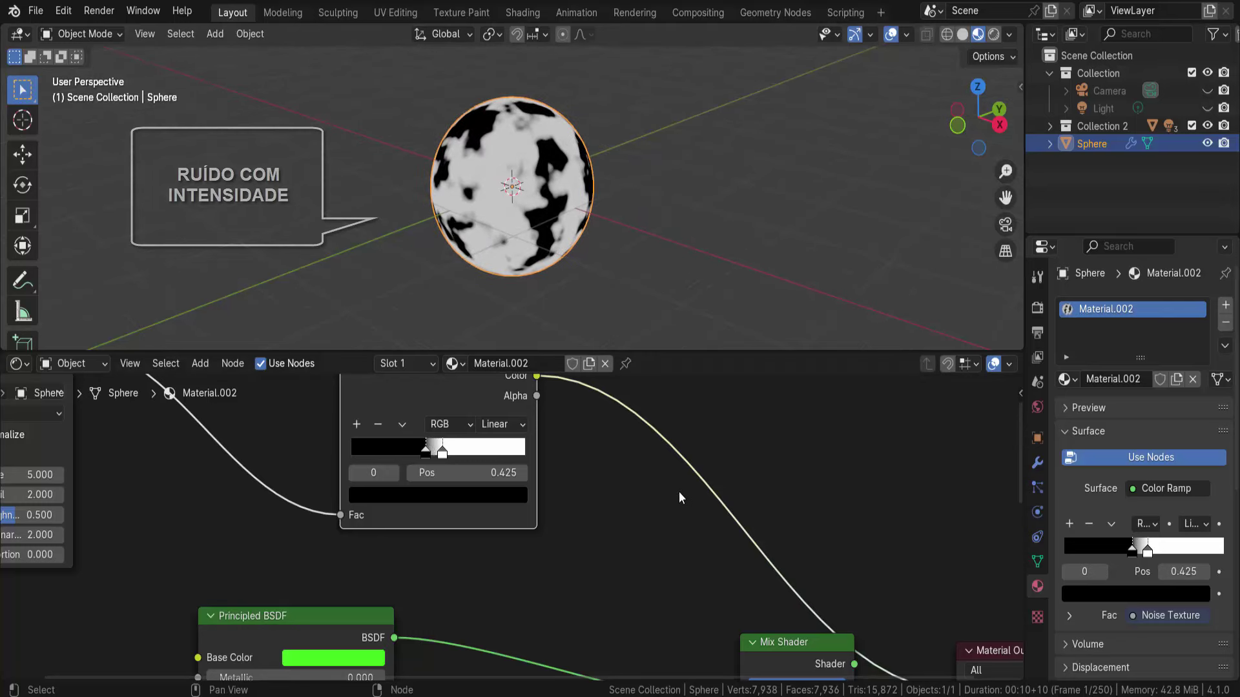
pyautogui.scroll(-3, 681, 503)
pyautogui.scroll(-1, 684, 515)
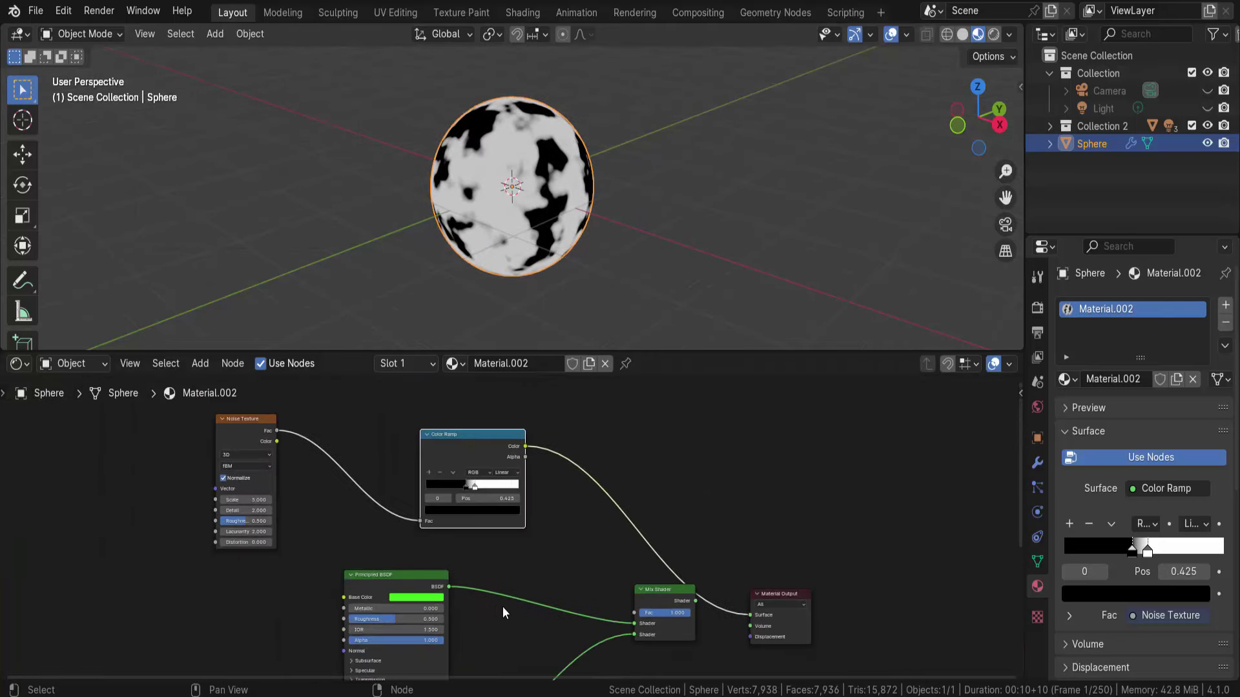
pyautogui.scroll(-3, 507, 604)
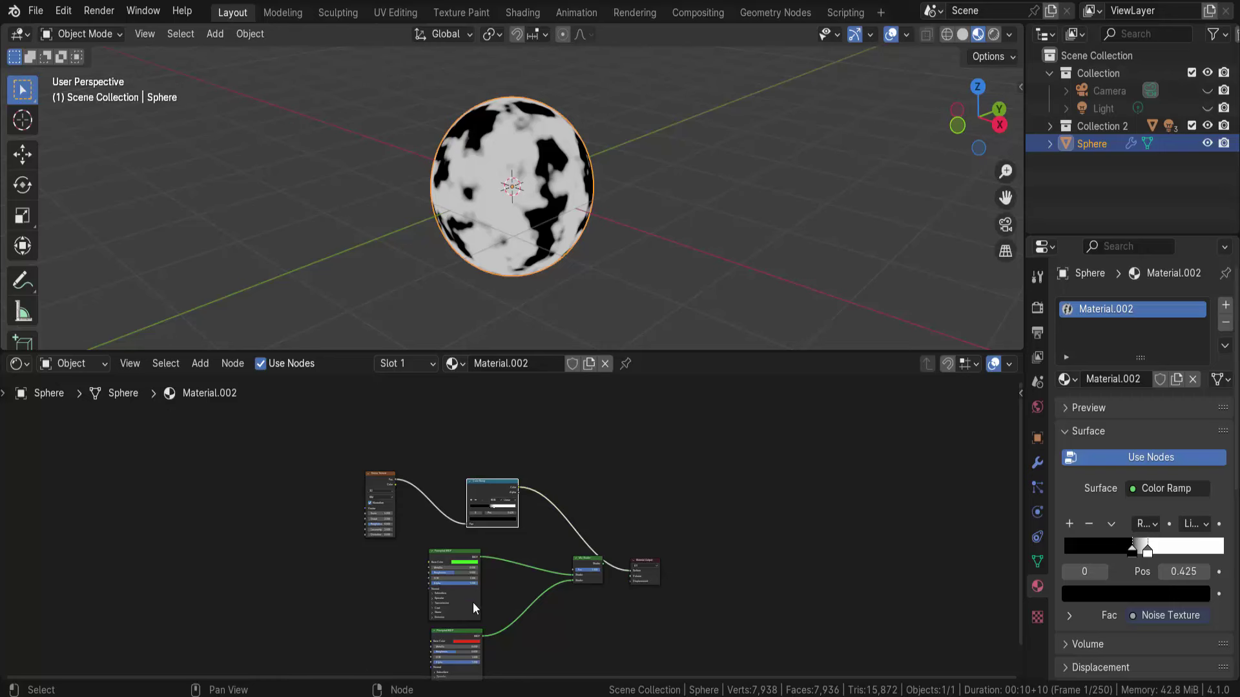
# Plug the Color Ramp into Mix Shader Fac and reconnect the Mix Shader to Material Output Surface
pyautogui.keyDown('ctrl'); pyautogui.moveTo(608, 600); pyautogui.dragTo(694, 416, button='middle'); pyautogui.keyUp('ctrl')
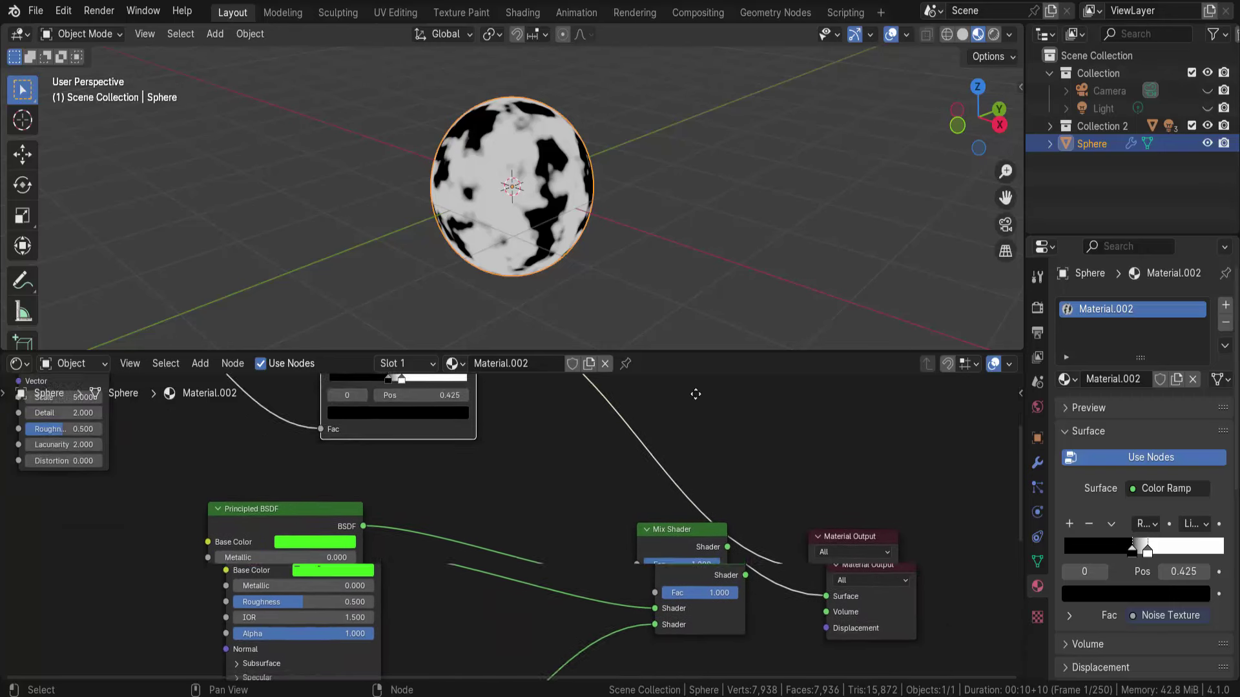
pyautogui.moveTo(778, 538); pyautogui.dragTo(606, 534)
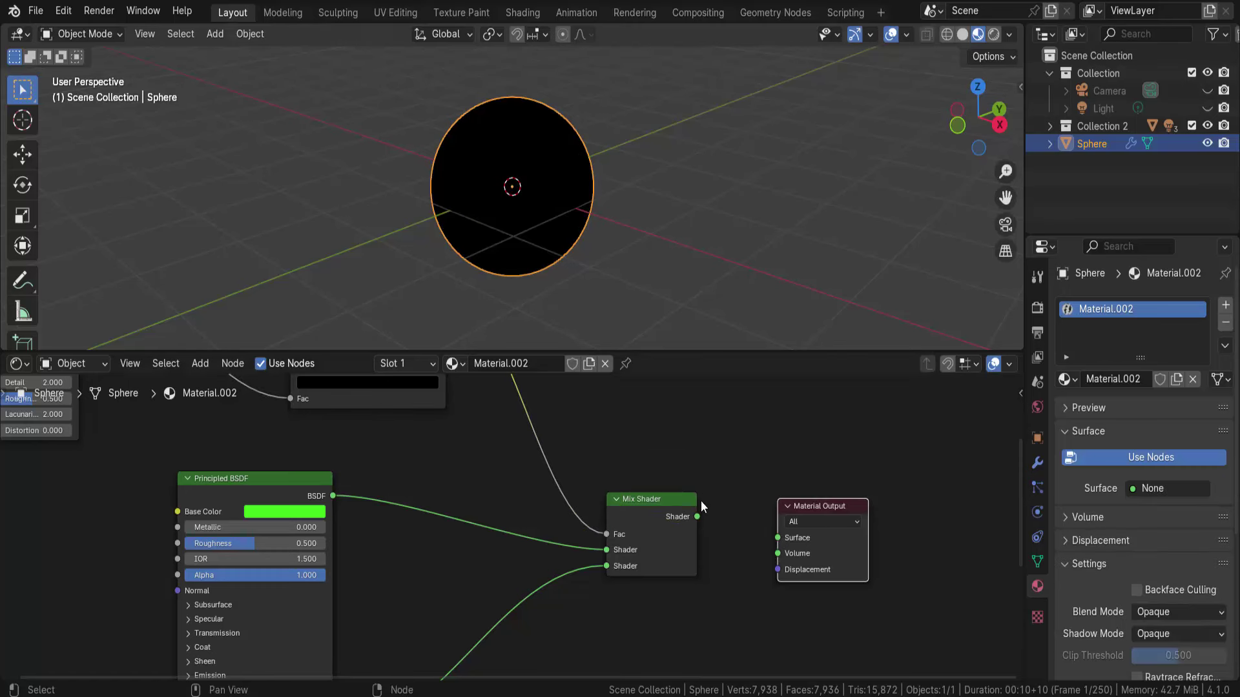
pyautogui.moveTo(697, 516); pyautogui.dragTo(777, 538)
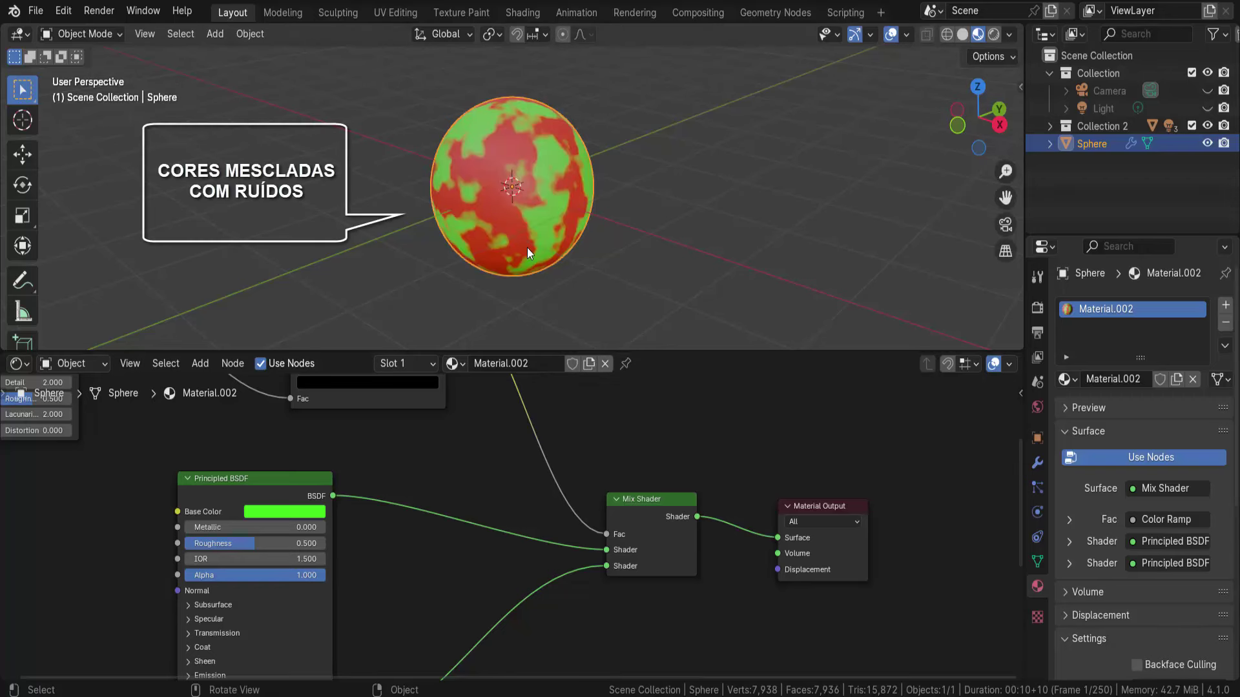
pyautogui.moveTo(552, 272)
pyautogui.mouseDown(button='middle')
pyautogui.moveTo(564, 297)
pyautogui.moveTo(622, 259)
pyautogui.mouseUp(button='middle')
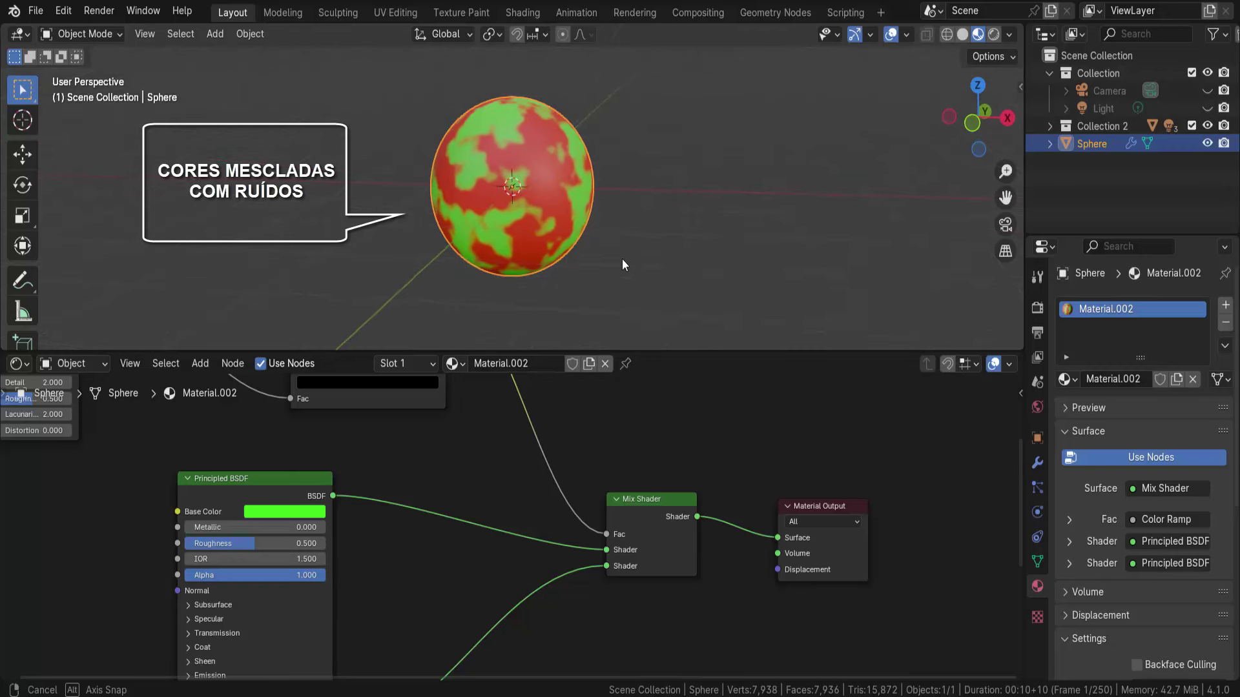
pyautogui.scroll(-3, 416, 540)
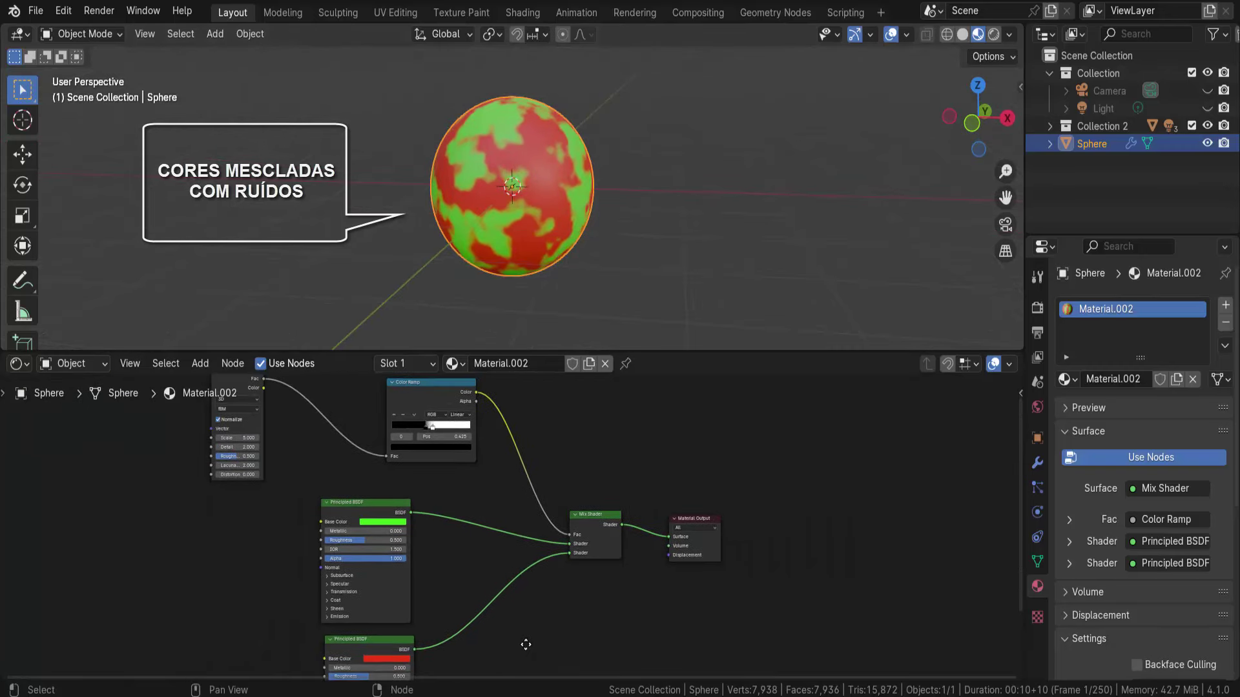
pyautogui.moveTo(521, 659)
pyautogui.mouseDown(button='middle')
pyautogui.moveTo(594, 660)
pyautogui.moveTo(678, 570)
pyautogui.moveTo(673, 526)
pyautogui.moveTo(673, 541)
pyautogui.mouseUp(button='middle')
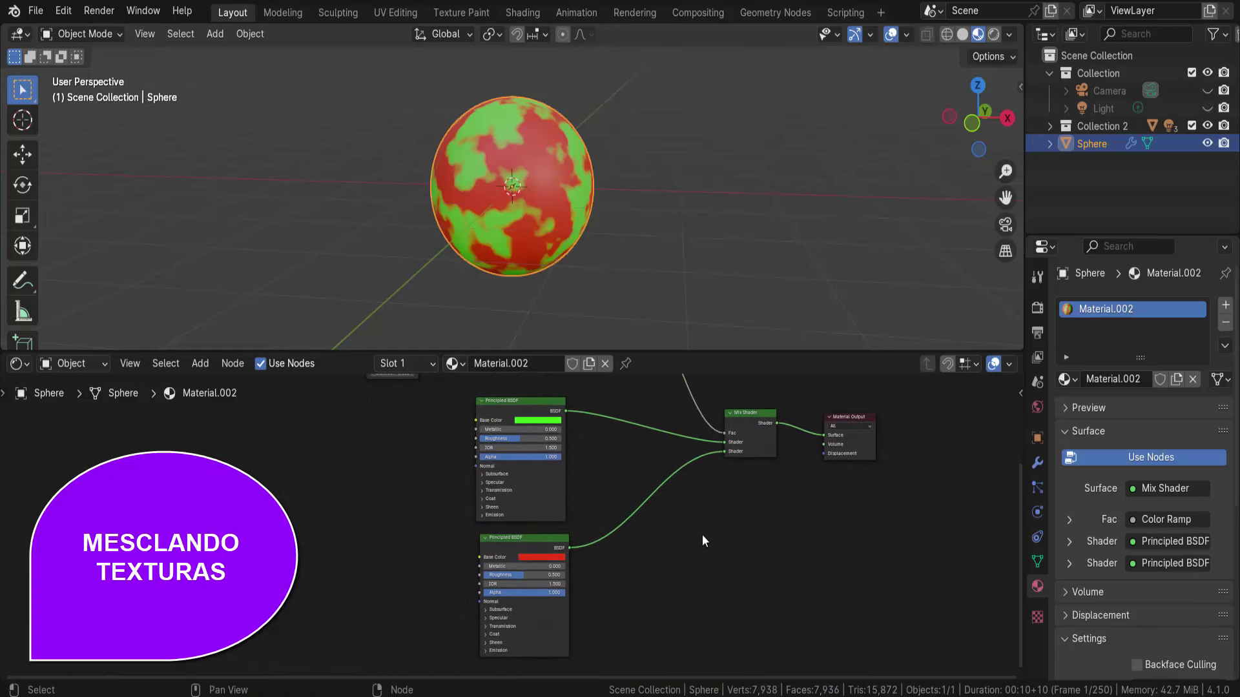
pyautogui.click(64, 12)
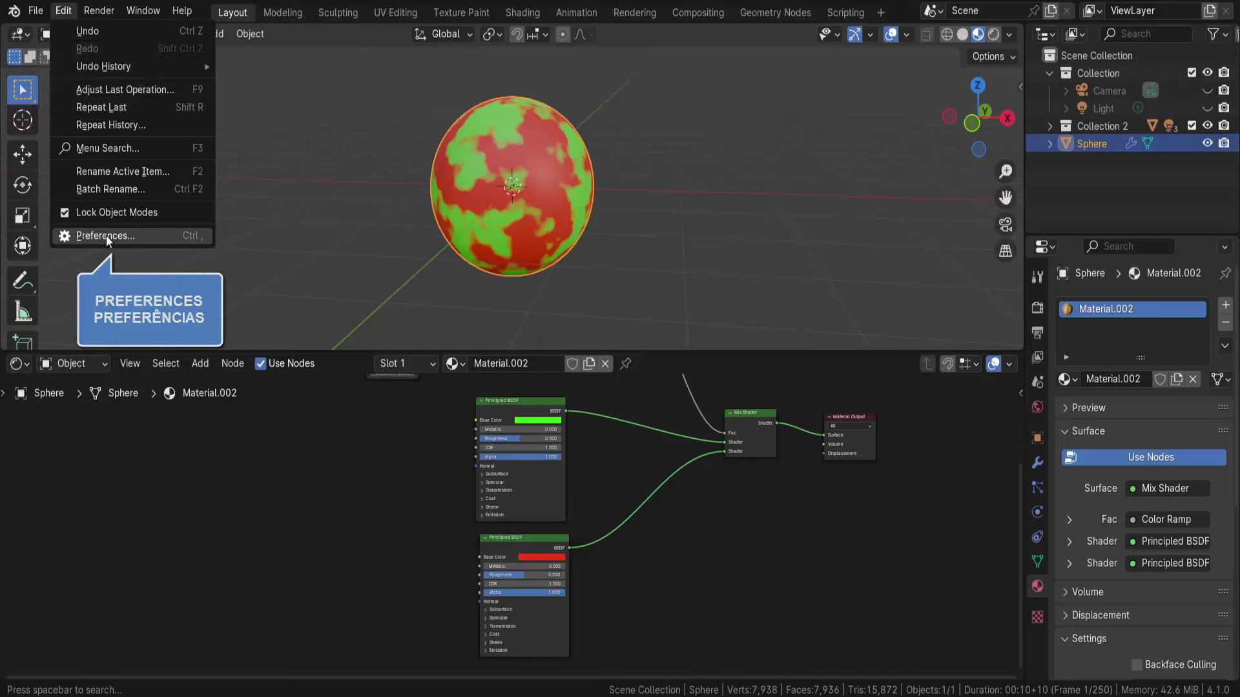
pyautogui.click(106, 235)
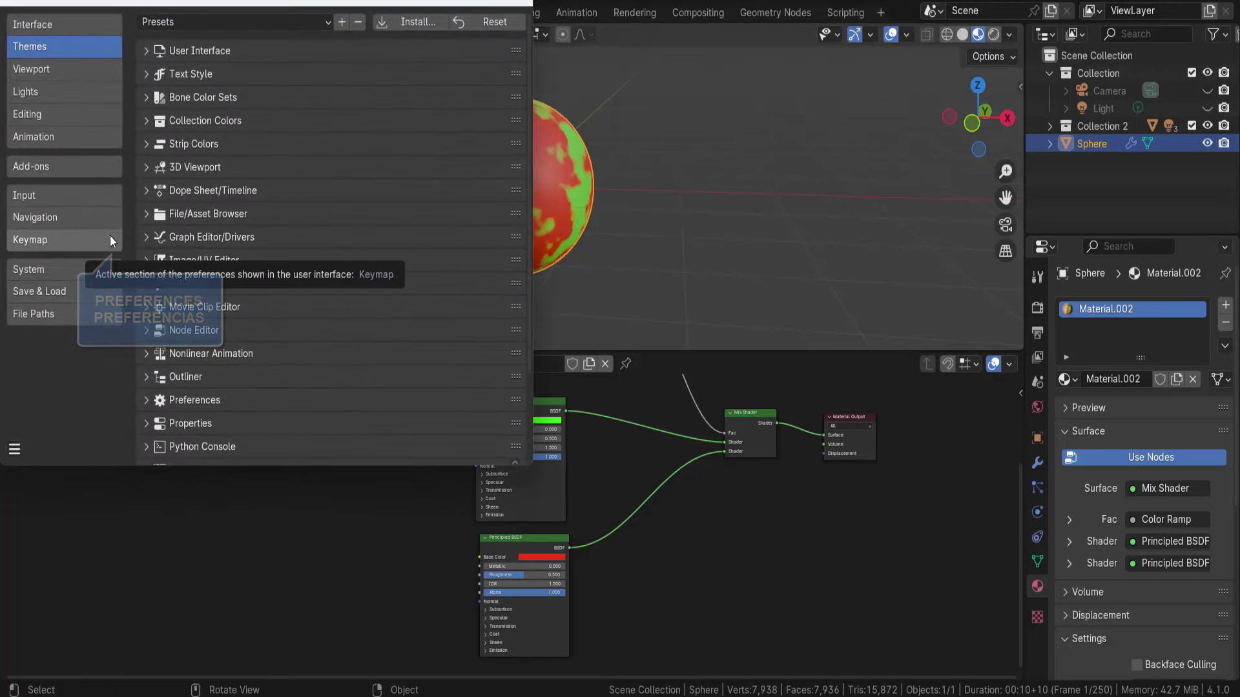
pyautogui.click(29, 165)
pyautogui.click(433, 44)
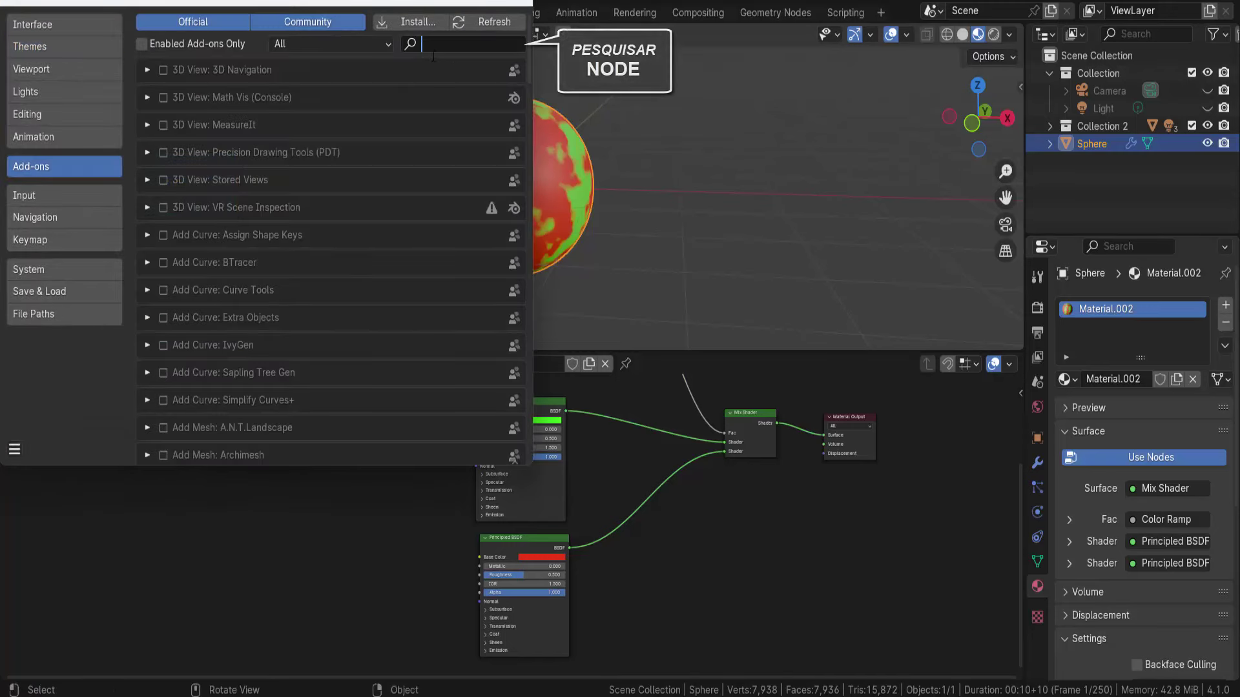
pyautogui.write('node')
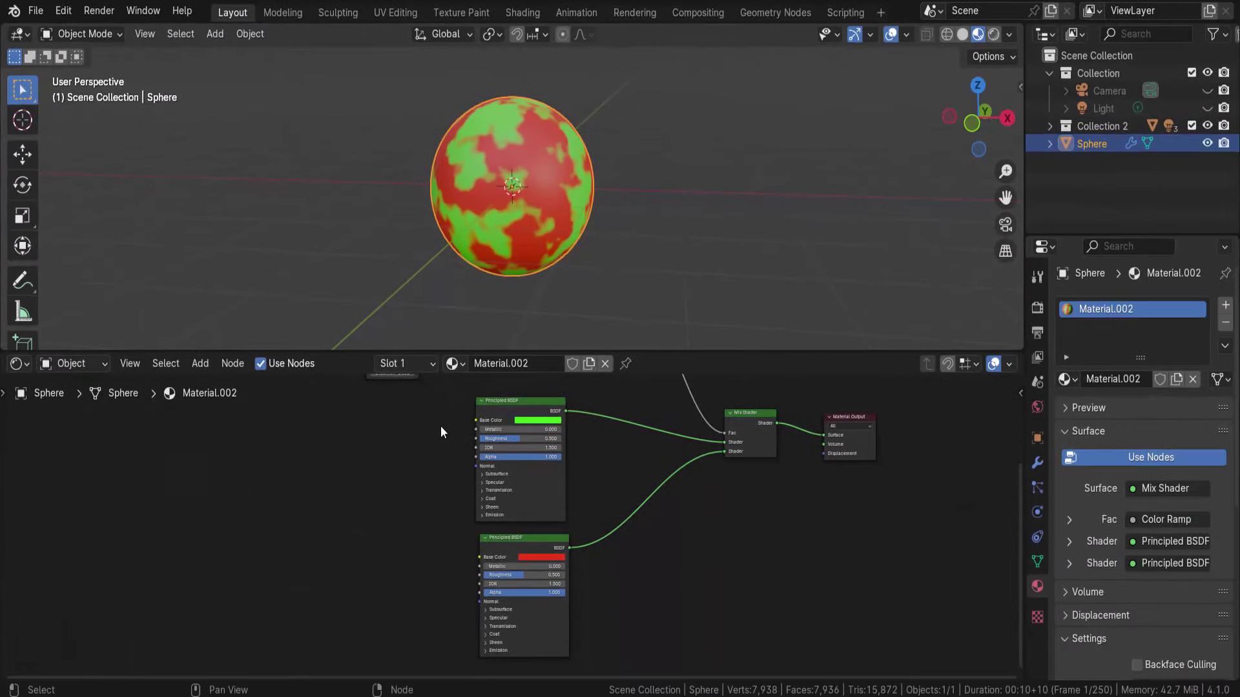
# Import the seven hexagonal_concrete maps from Downloads\textures into the top Principled BSDF
pyautogui.click(501, 409)
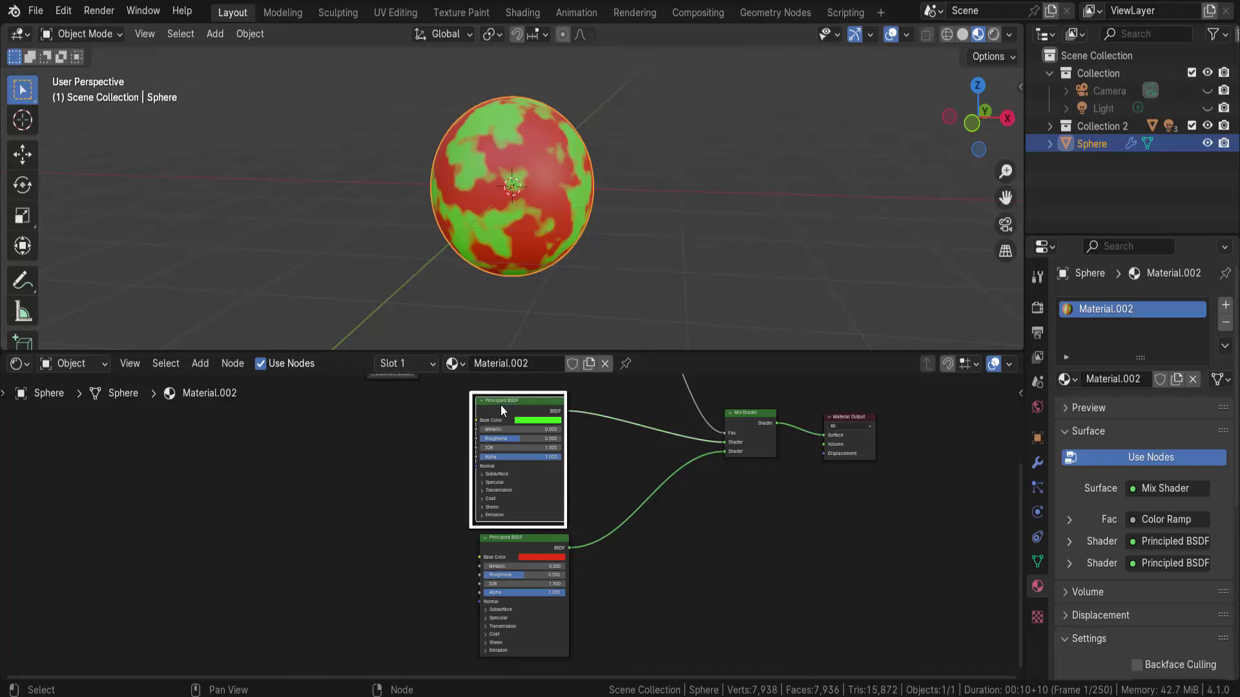
pyautogui.hotkey('ctrl', 'shift', 't')
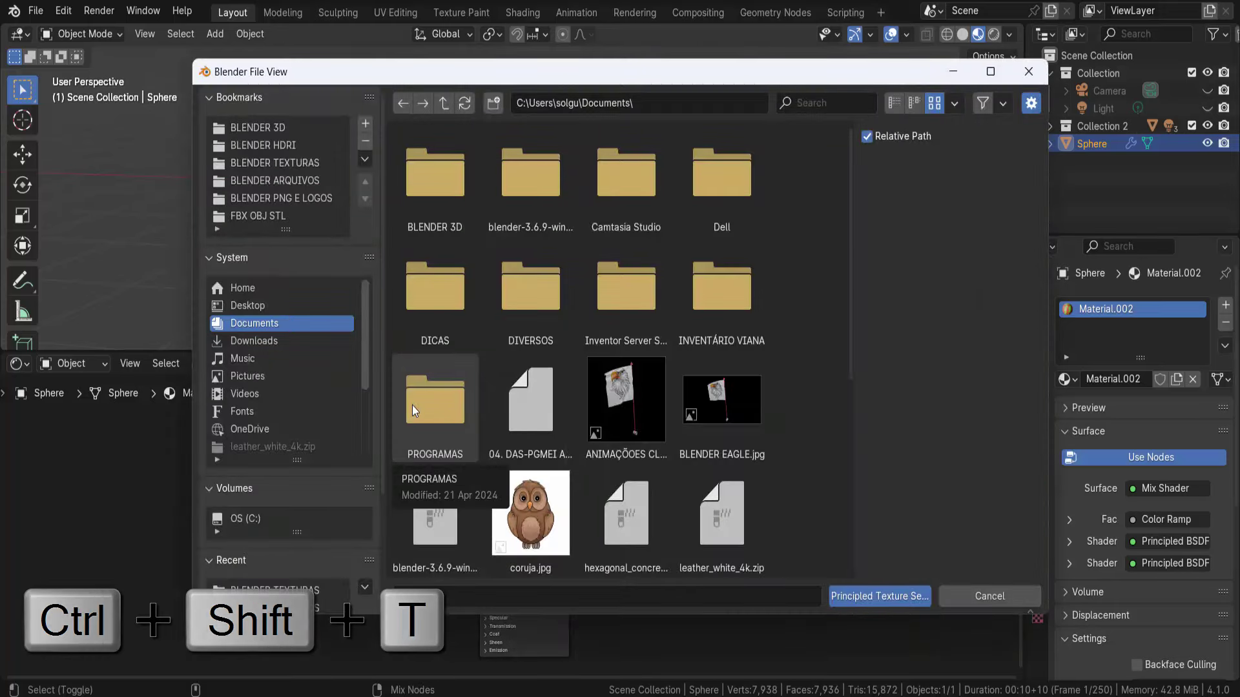
pyautogui.click(257, 343)
pyautogui.doubleClick(433, 208)
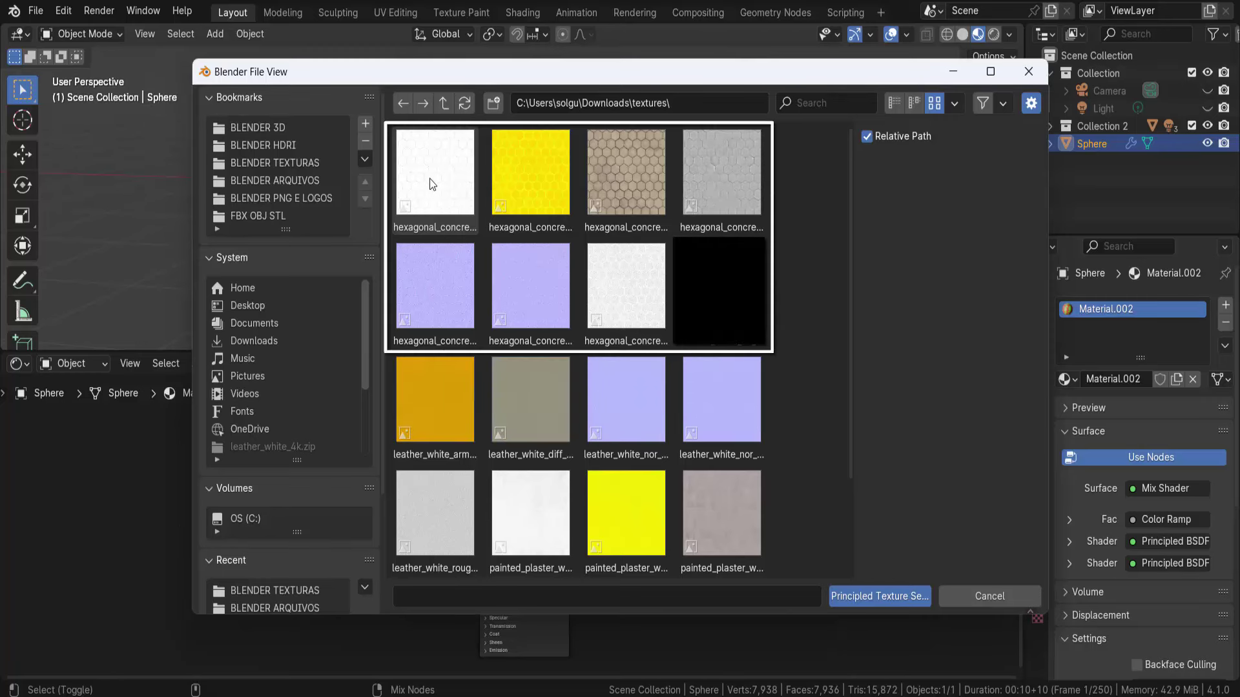
pyautogui.click(429, 179)
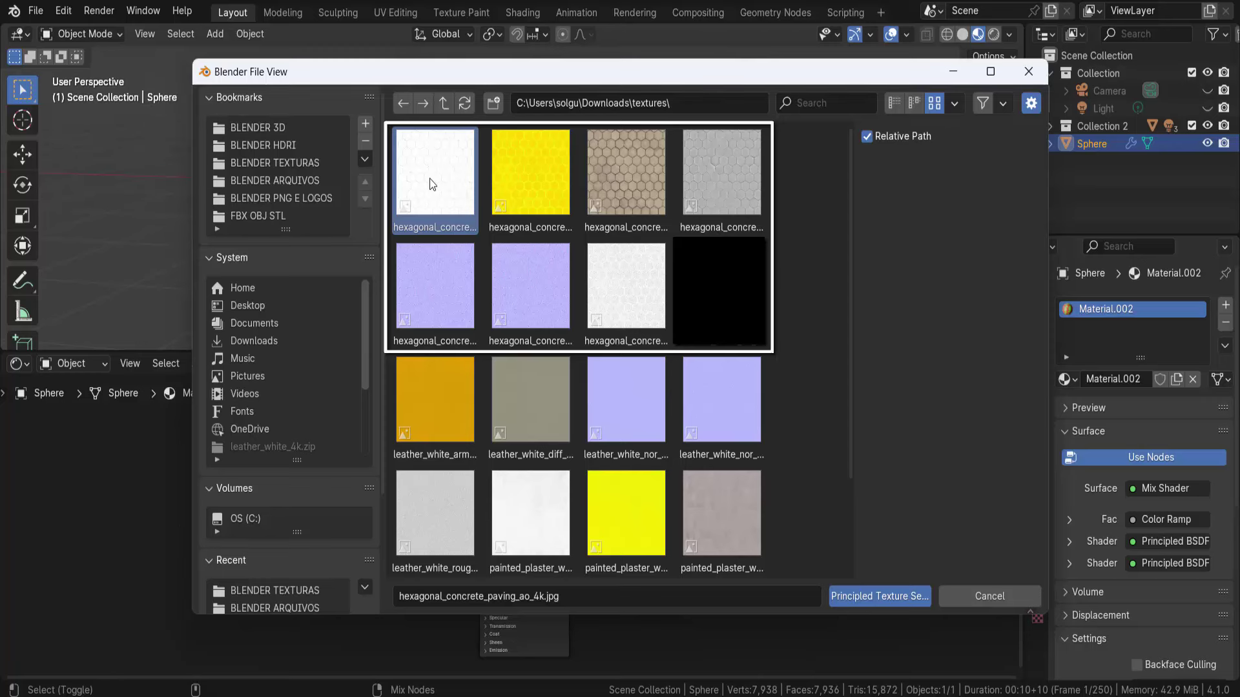
pyautogui.keyDown('shift'); pyautogui.click(618, 335); pyautogui.keyUp('shift')
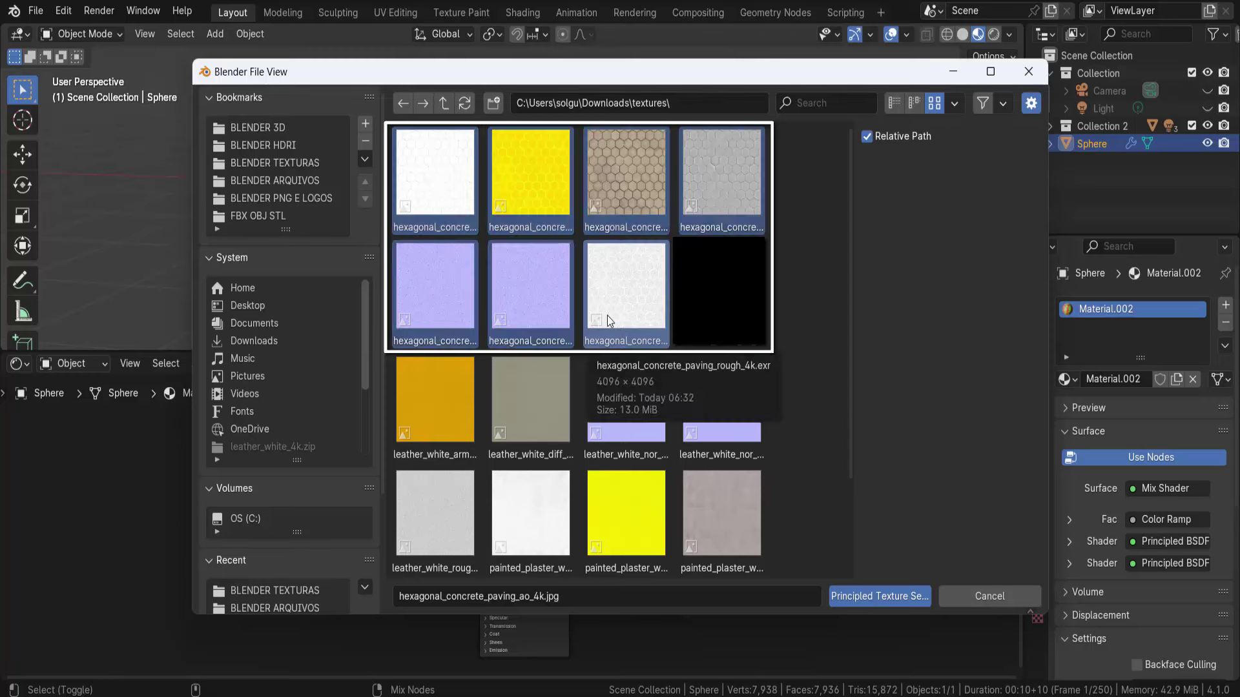
pyautogui.click(869, 594)
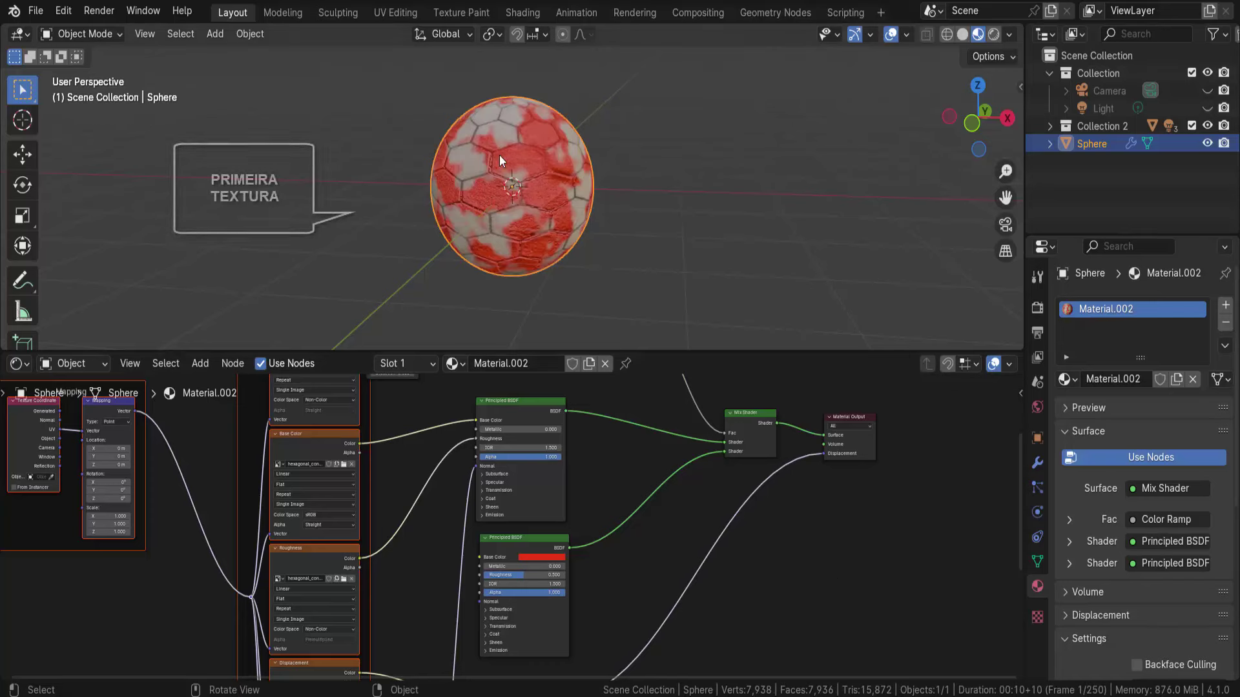
# Inspect the concrete-textured sphere and move the second Principled BSDF node lower
pyautogui.scroll(4, 556, 224)
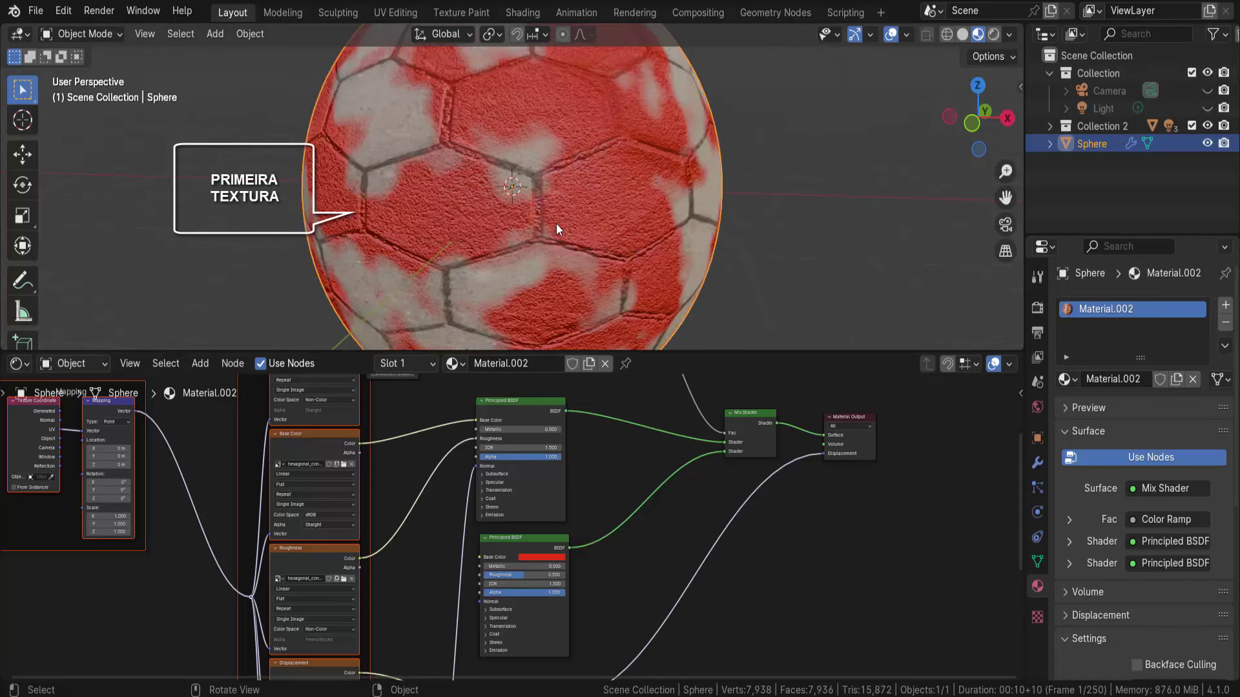
pyautogui.moveTo(556, 224)
pyautogui.keyDown('ctrl'); pyautogui.mouseDown(button='middle')
pyautogui.moveTo(585, 263)
pyautogui.moveTo(640, 229)
pyautogui.mouseUp(button='middle'); pyautogui.keyUp('ctrl')
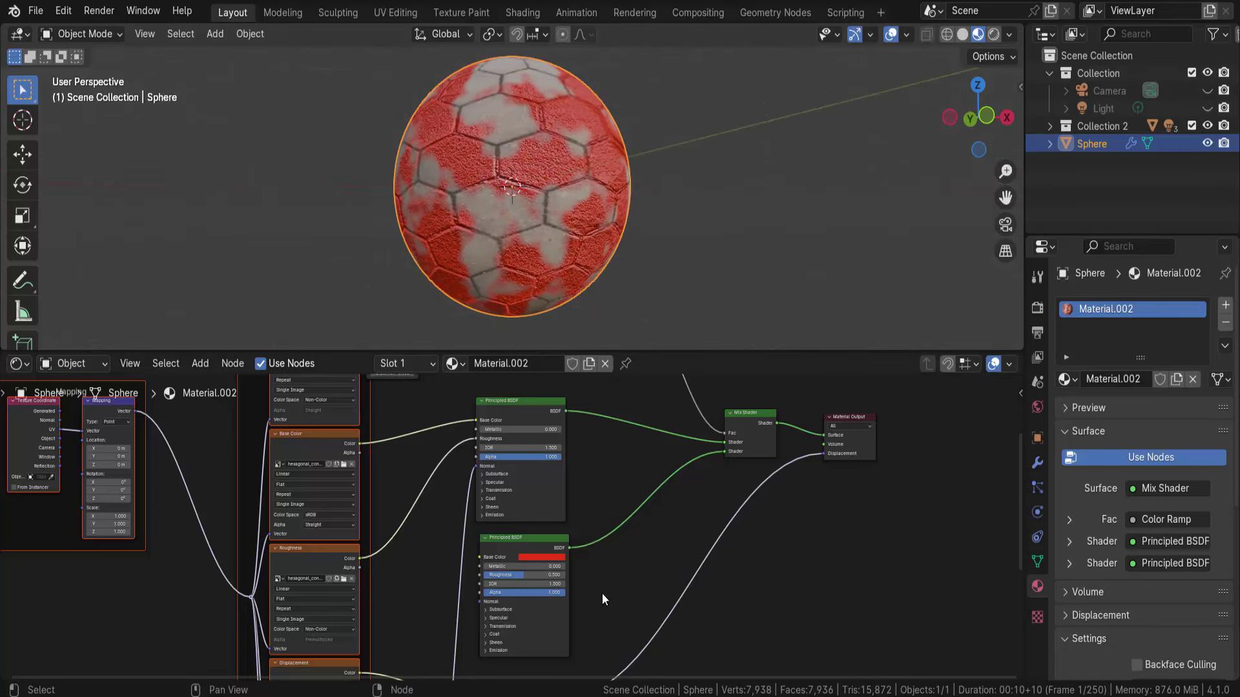
pyautogui.moveTo(637, 623); pyautogui.dragTo(682, 430, button='middle')
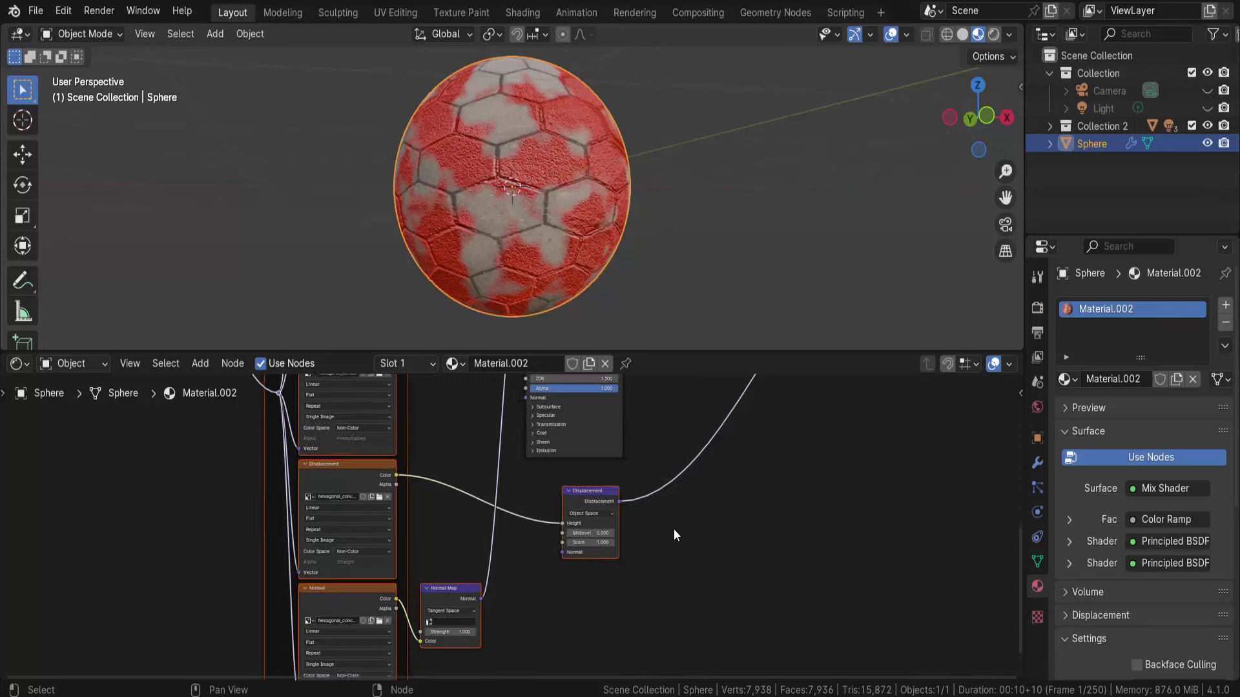
pyautogui.scroll(-1, 673, 529)
pyautogui.scroll(-1, 673, 529)
pyautogui.scroll(-1, 673, 527)
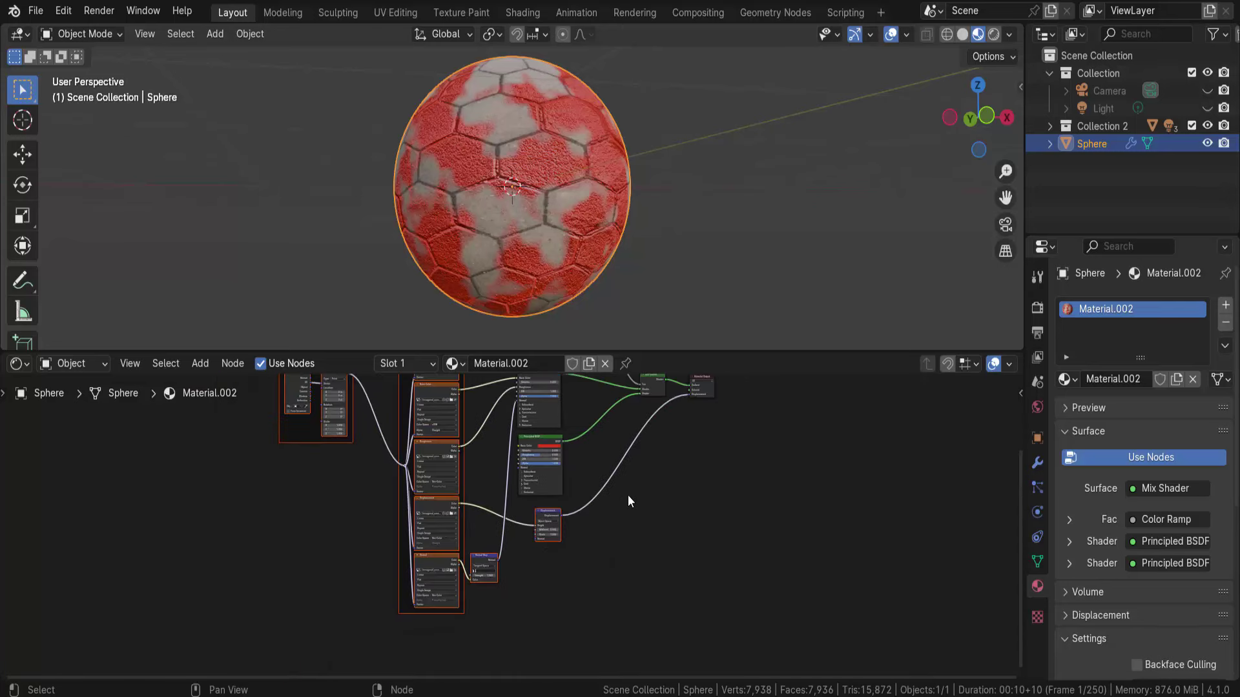
pyautogui.moveTo(544, 441); pyautogui.dragTo(546, 613)
pyautogui.moveTo(687, 612); pyautogui.dragTo(658, 405, button='middle')
pyautogui.moveTo(519, 428); pyautogui.dragTo(519, 450)
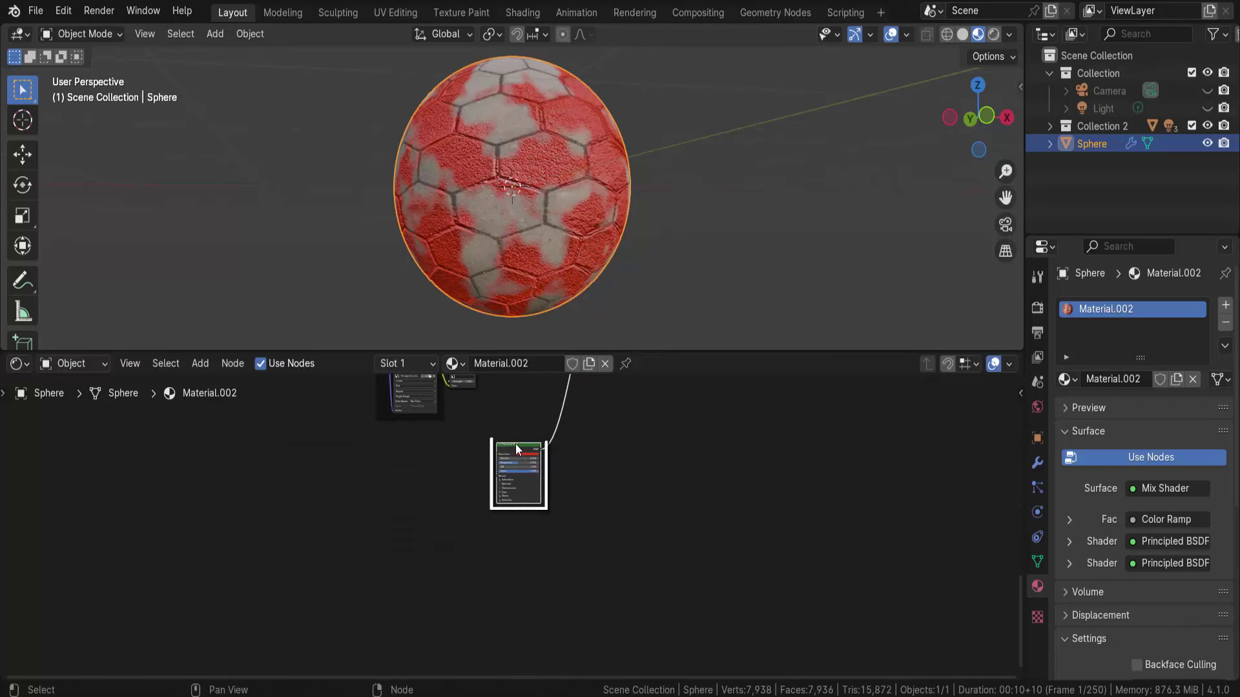
# Import the six leather_white maps into the second Principled BSDF with Principled Texture Setup
pyautogui.hotkey('ctrl', 'shift', 't')
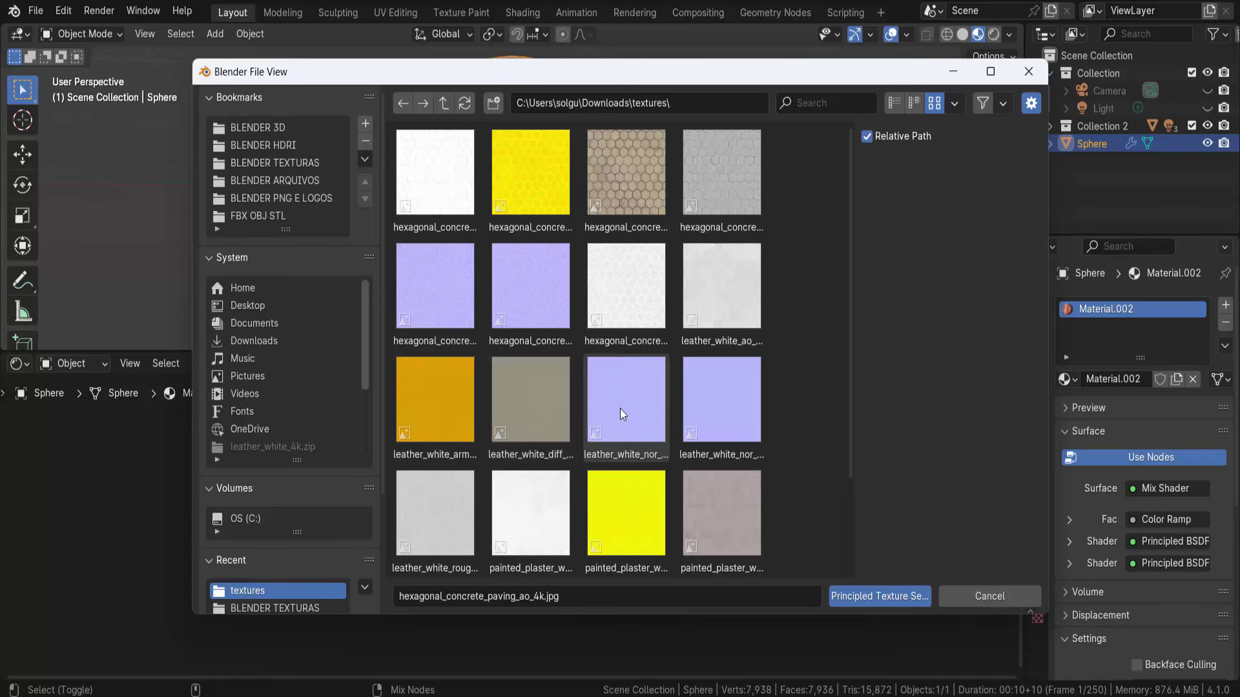
pyautogui.scroll(-3, 606, 412)
pyautogui.scroll(2, 606, 413)
pyautogui.scroll(1, 606, 413)
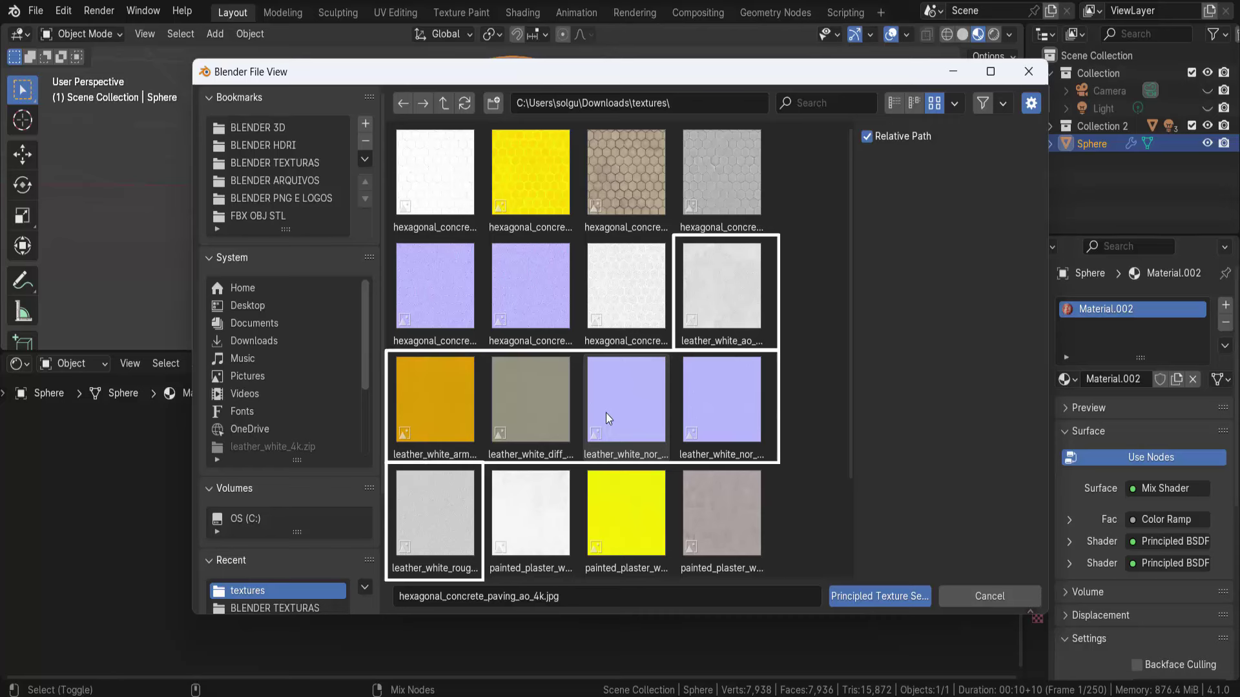
pyautogui.click(719, 314)
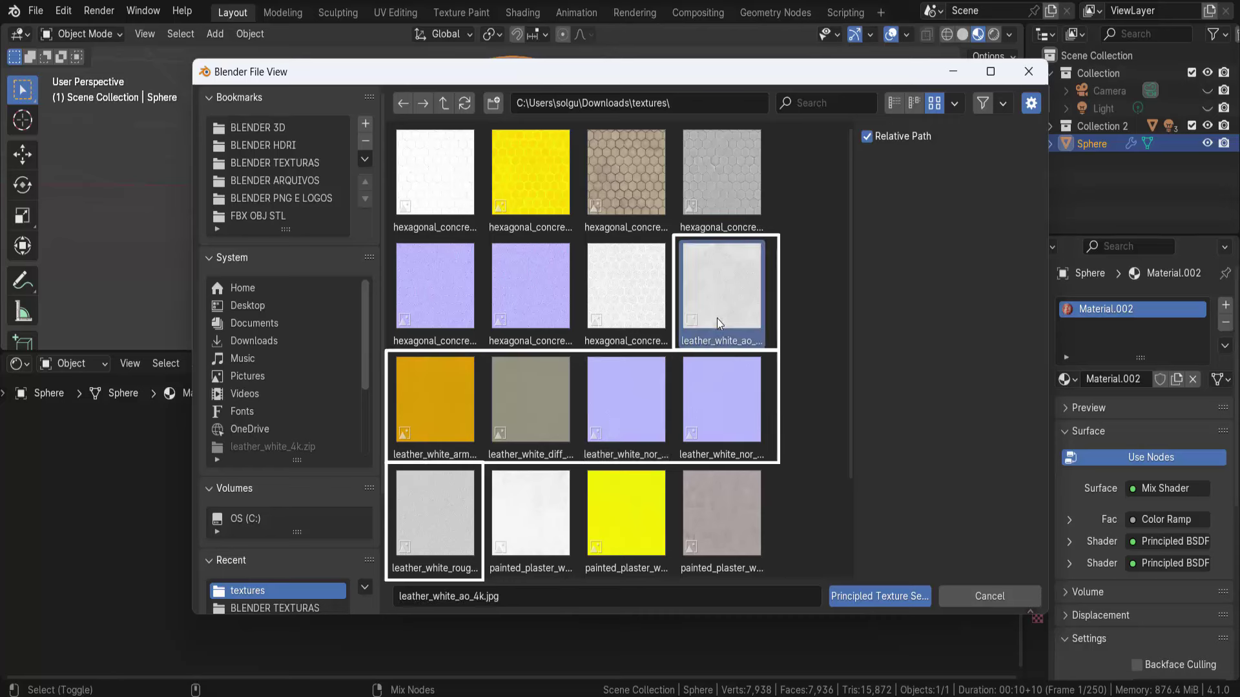
pyautogui.keyDown('shift'); pyautogui.click(435, 513); pyautogui.keyUp('shift')
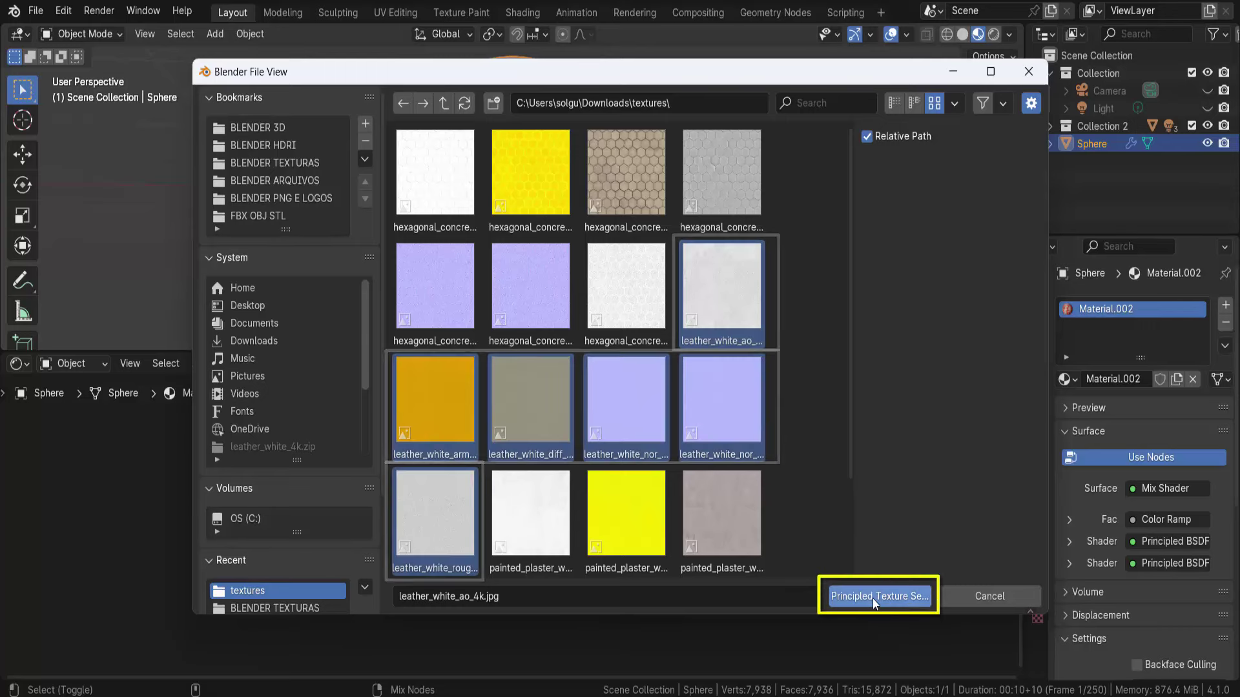
pyautogui.click(873, 597)
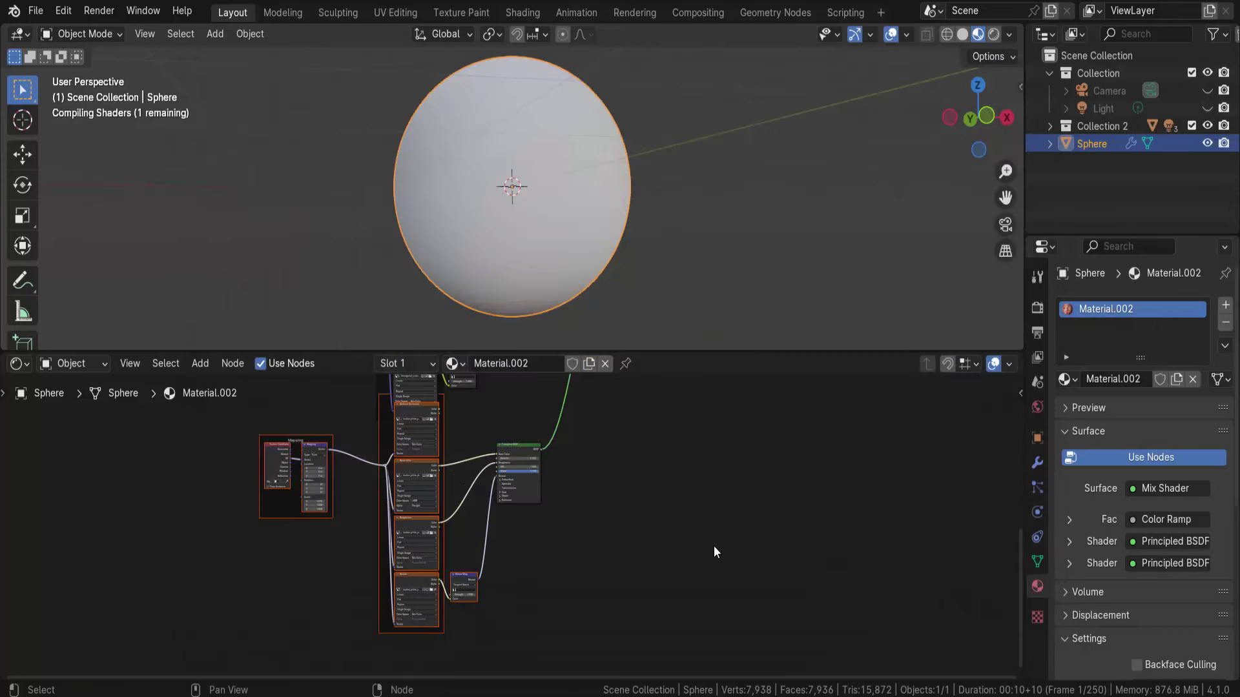
# Orbit and zoom around the sphere to inspect the blended concrete and leather material
pyautogui.moveTo(707, 261); pyautogui.dragTo(707, 322, button='middle')
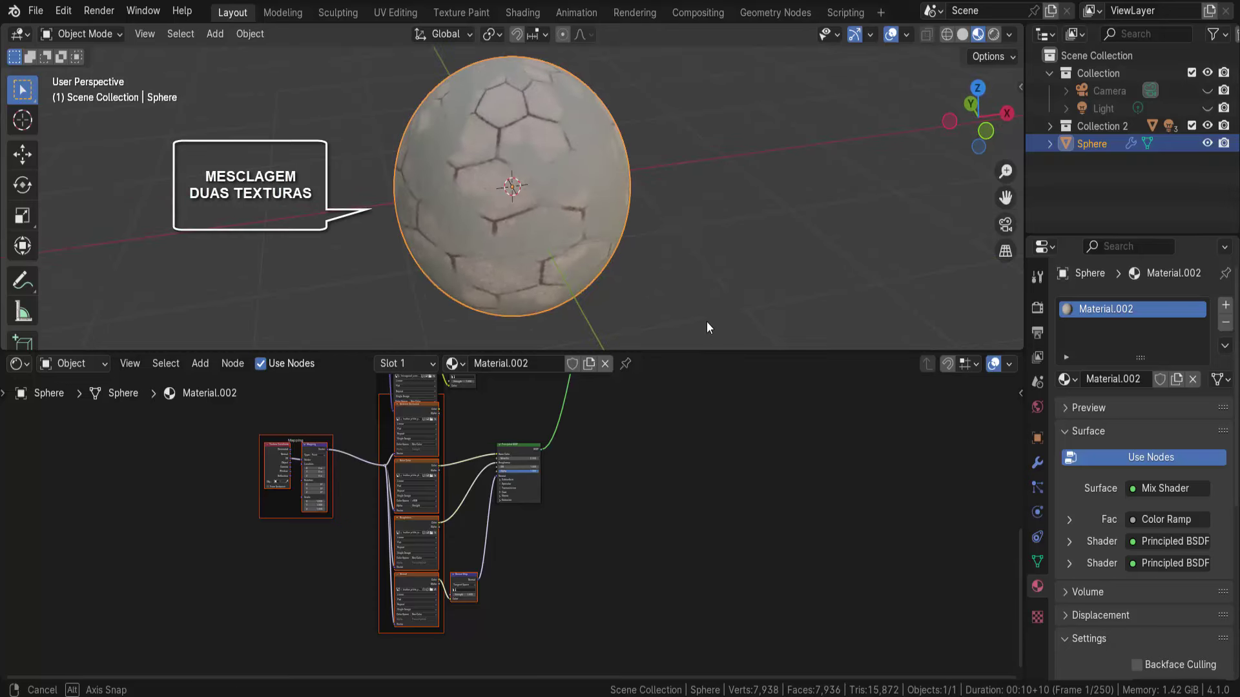
pyautogui.scroll(5, 688, 215)
pyautogui.scroll(1, 687, 214)
pyautogui.scroll(-2, 695, 205)
pyautogui.scroll(-2, 695, 204)
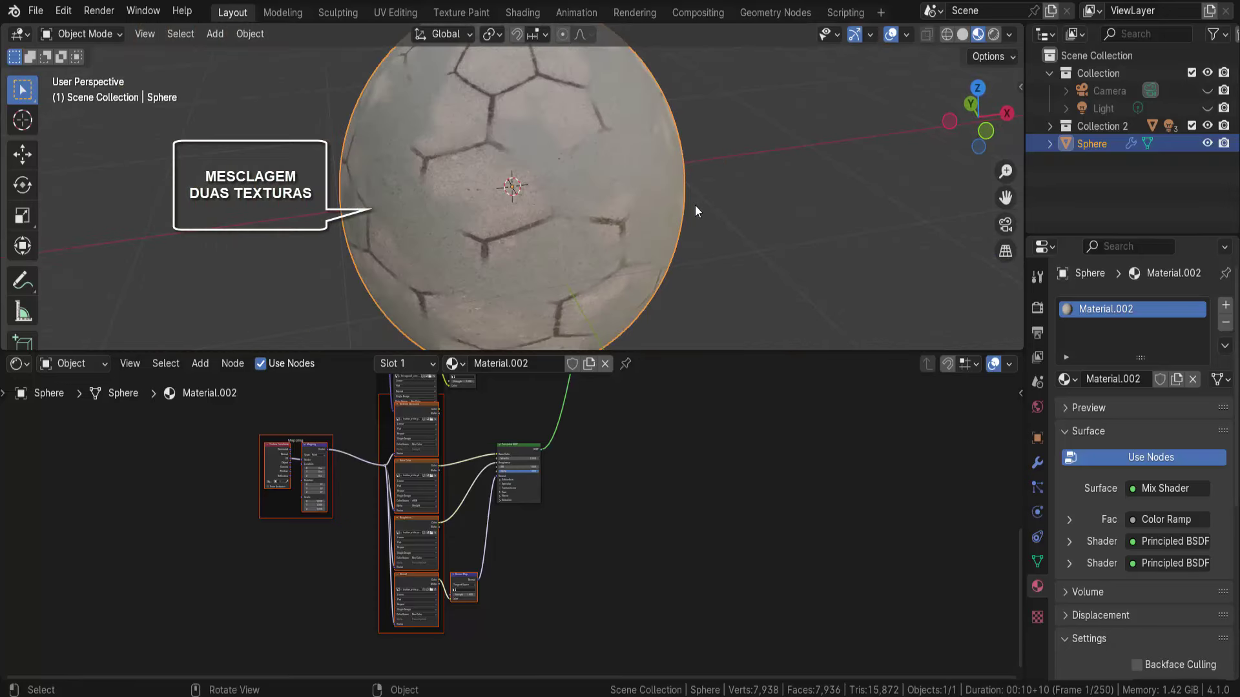
pyautogui.scroll(3, 687, 303)
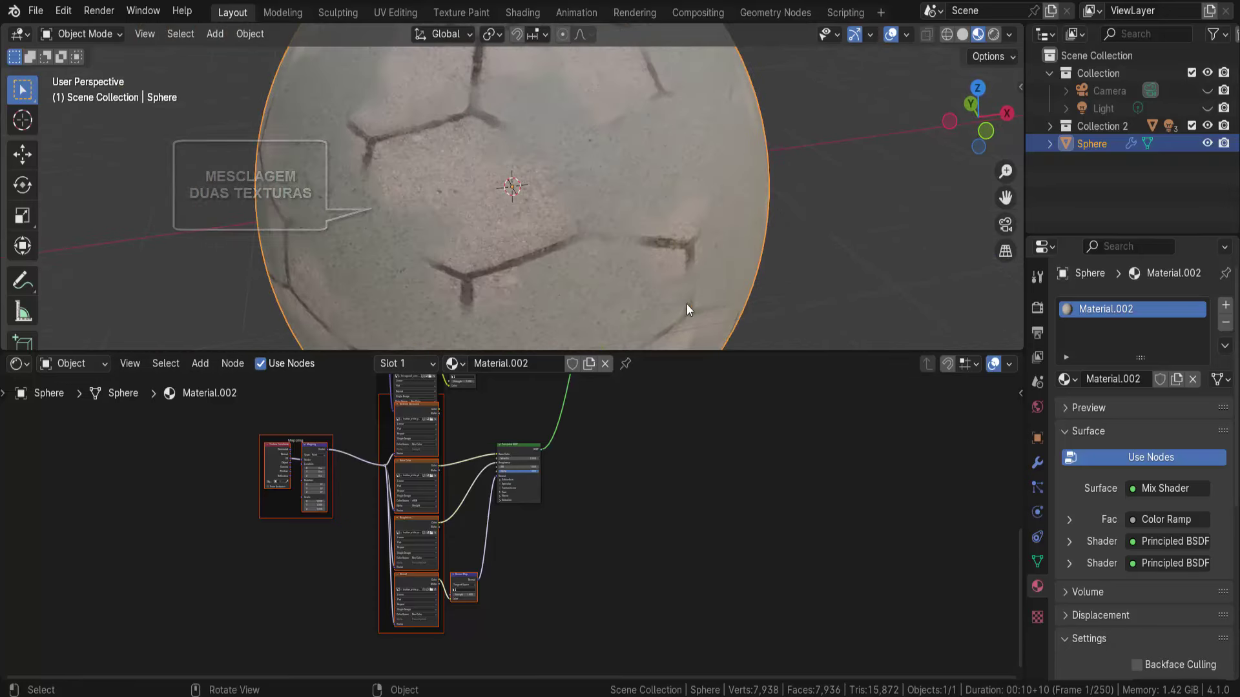
pyautogui.scroll(-4, 687, 304)
pyautogui.moveTo(687, 303); pyautogui.dragTo(735, 340, button='middle')
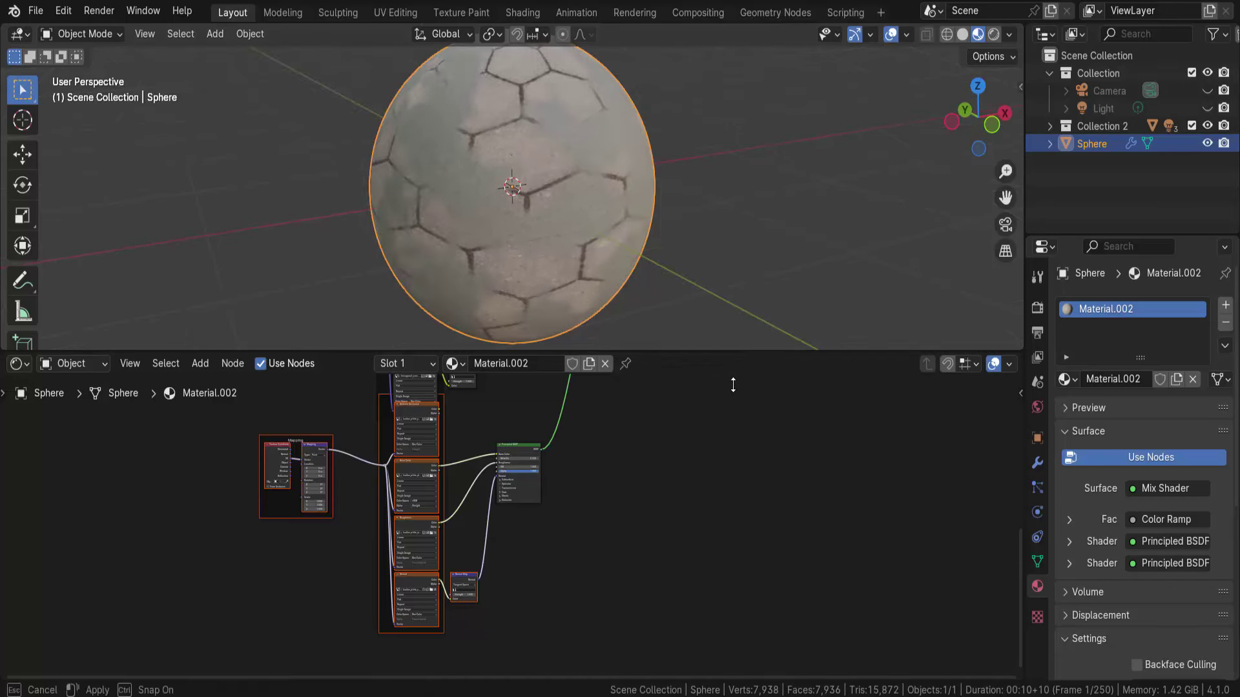
# Enlarge the 3D Viewport over the Shader Editor, then zoom and orbit to inspect the blended surface
pyautogui.moveTo(732, 352); pyautogui.dragTo(733, 632)
pyautogui.scroll(2, 740, 483)
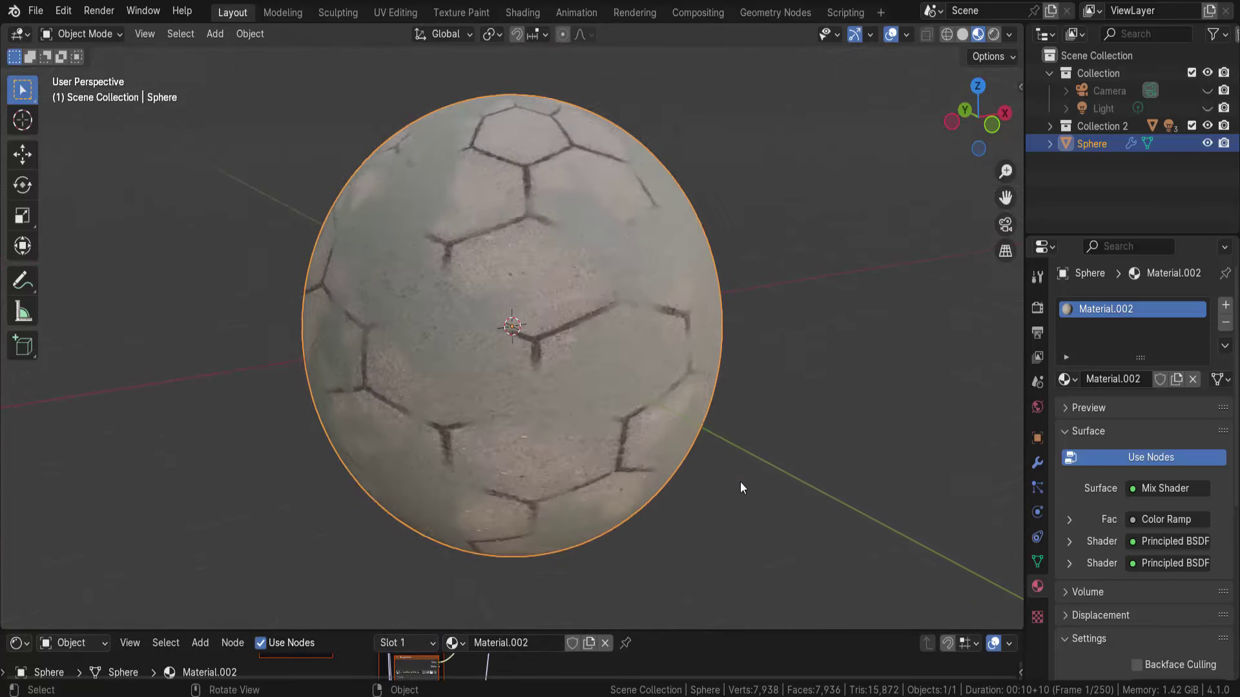
pyautogui.moveTo(740, 481)
pyautogui.mouseDown(button='middle')
pyautogui.moveTo(887, 509)
pyautogui.moveTo(794, 500)
pyautogui.moveTo(859, 501)
pyautogui.moveTo(841, 470)
pyautogui.moveTo(829, 507)
pyautogui.moveTo(823, 493)
pyautogui.mouseUp(button='middle')
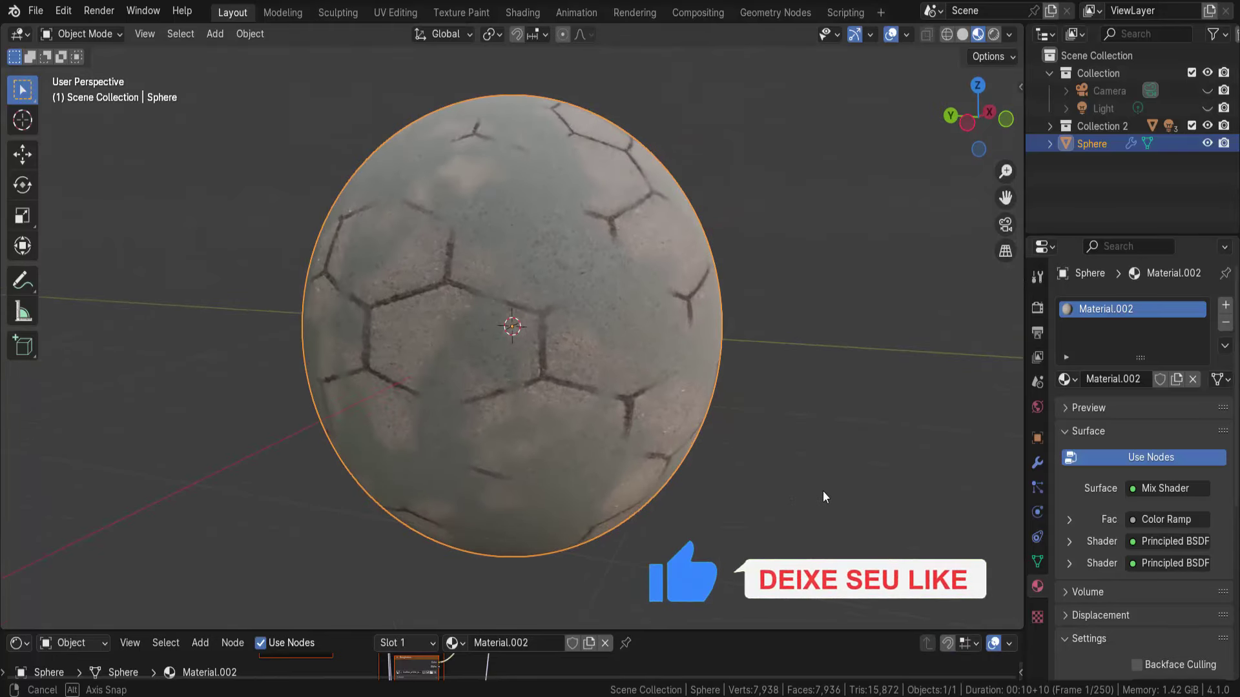